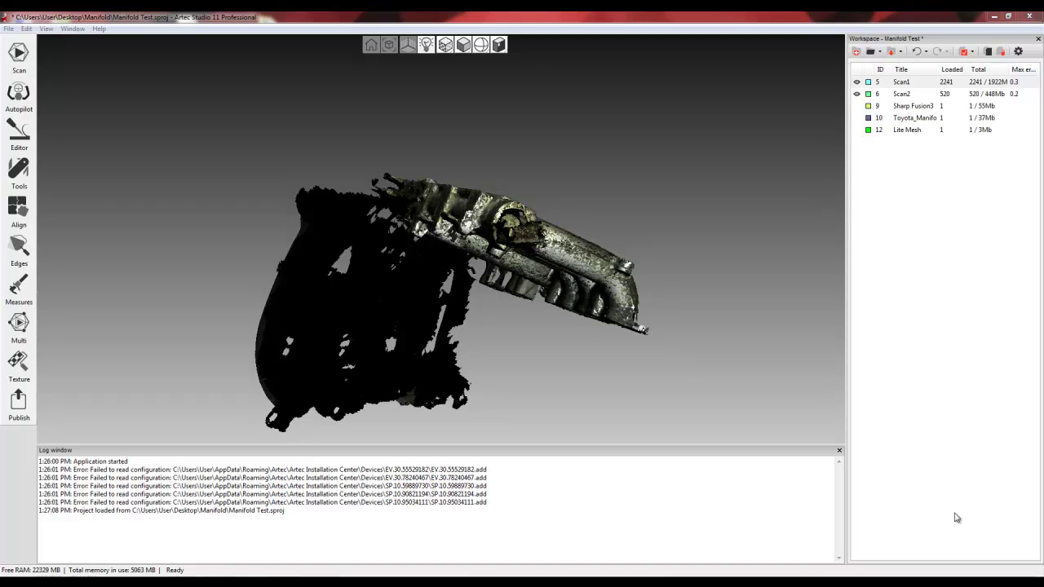
Step: Examine Scan1 and Scan2 by showing each one alone from different angles, then display both together
left_click_drag(775, 326, 647, 345)
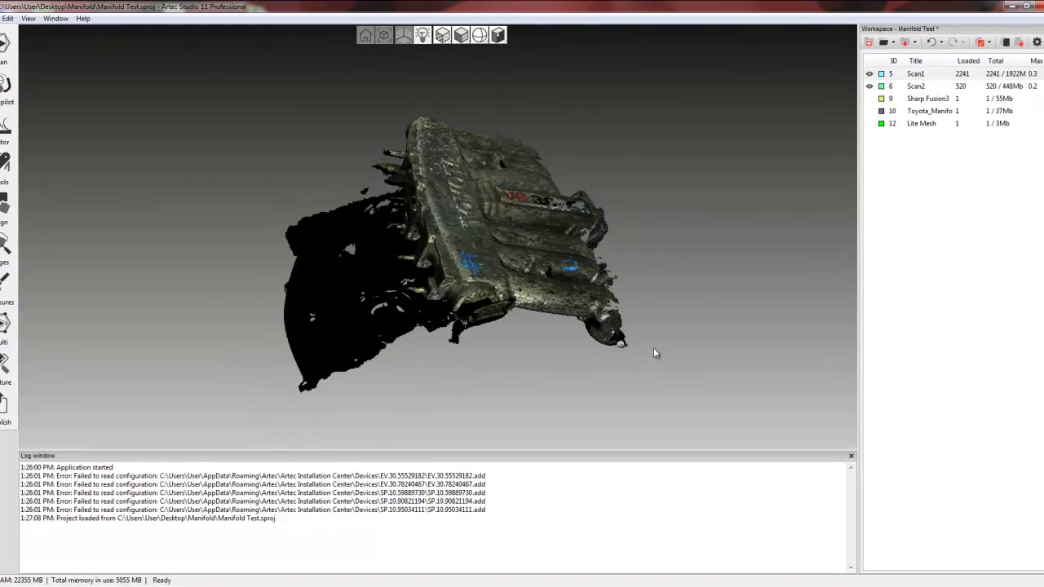
left_click_drag(699, 217, 405, 259)
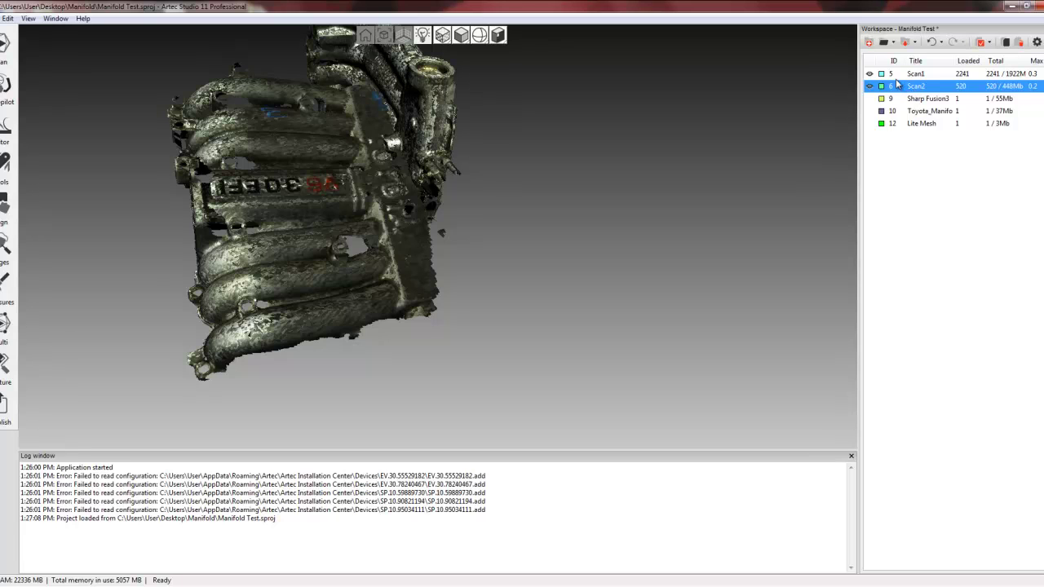
left_click(870, 86)
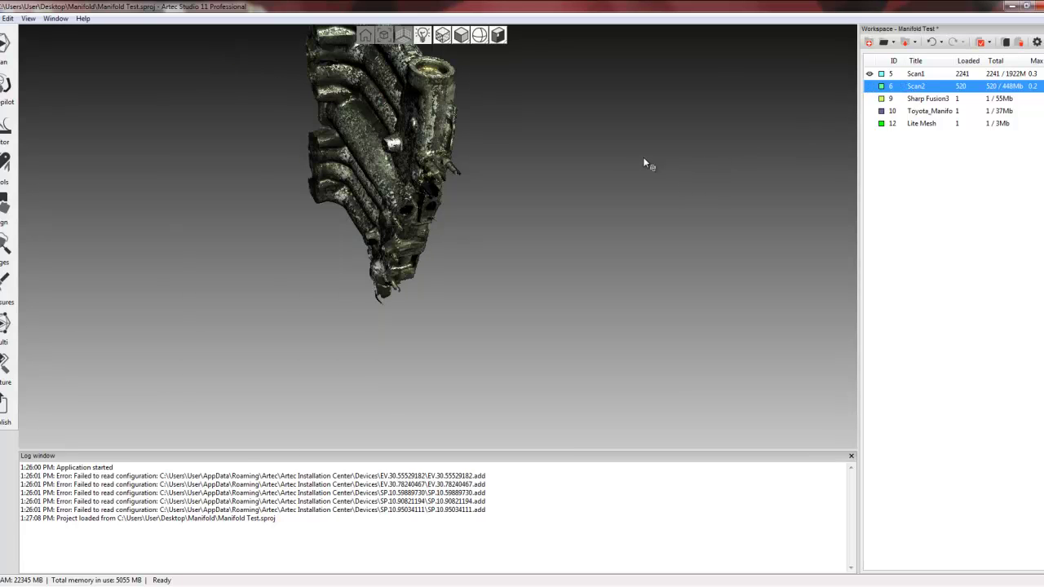
left_click_drag(645, 163, 523, 178)
left_click(870, 74)
left_click(870, 87)
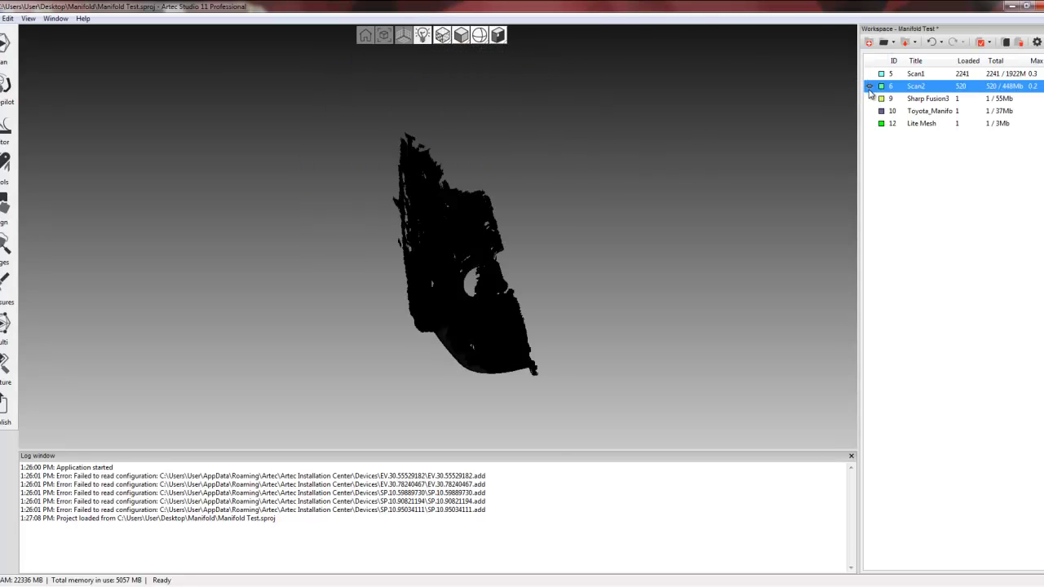
left_click_drag(622, 218, 652, 207)
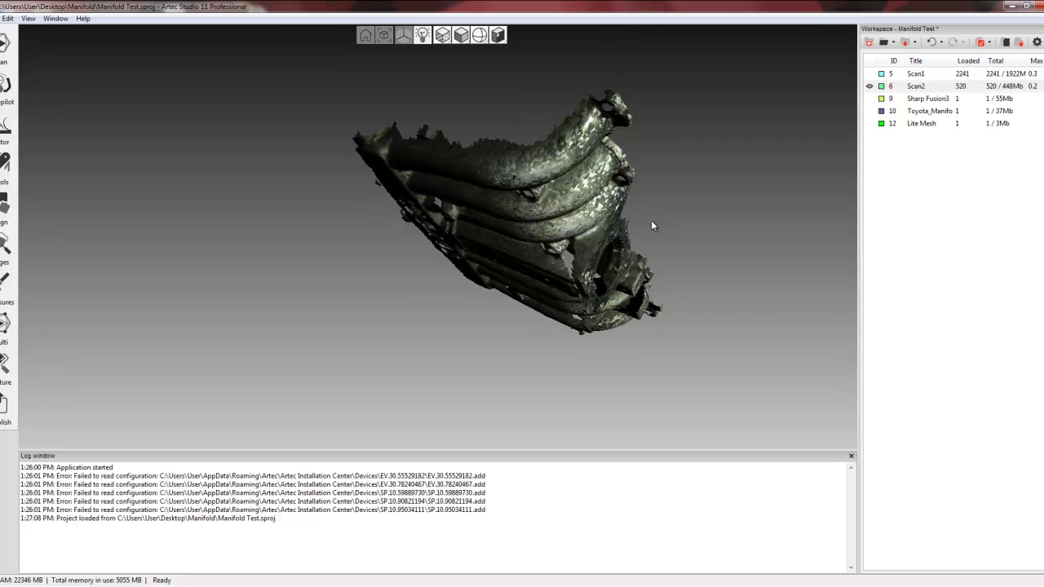
left_click(870, 74)
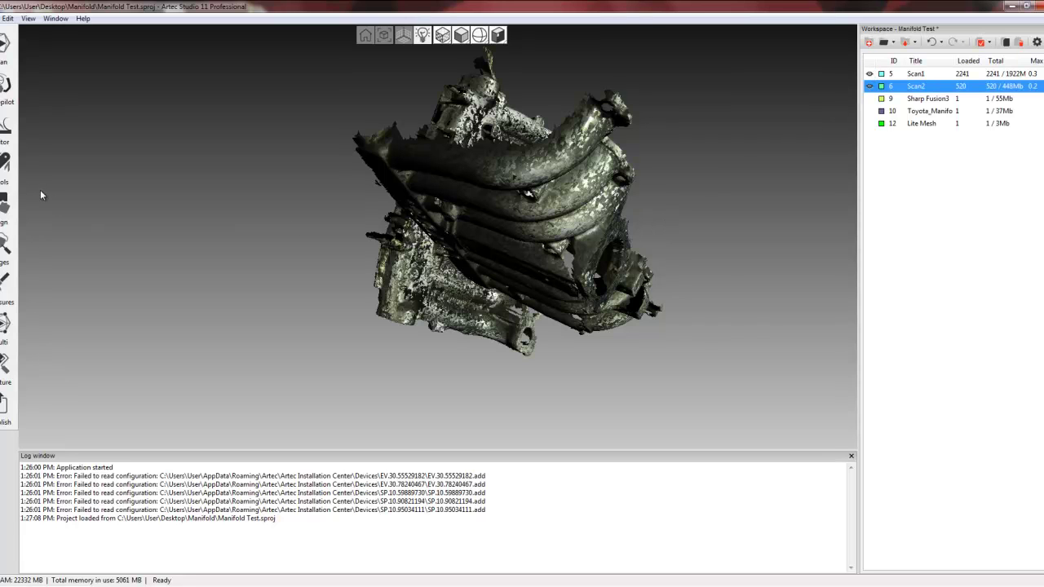
Step: Run Fine registration on Scan1 and Scan2 with the registration algorithm set to Geometry
left_click(5, 170)
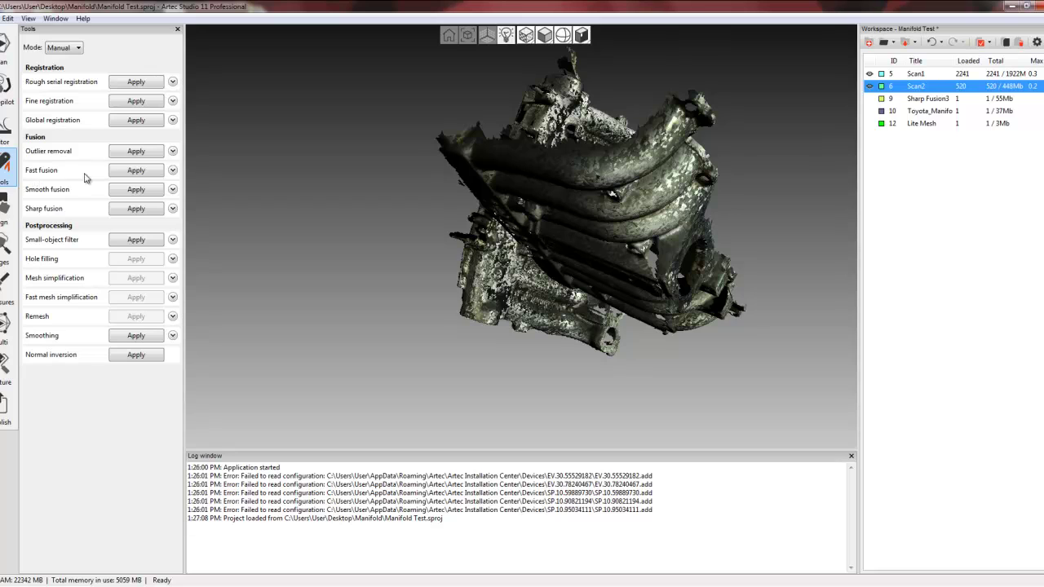
left_click(172, 100)
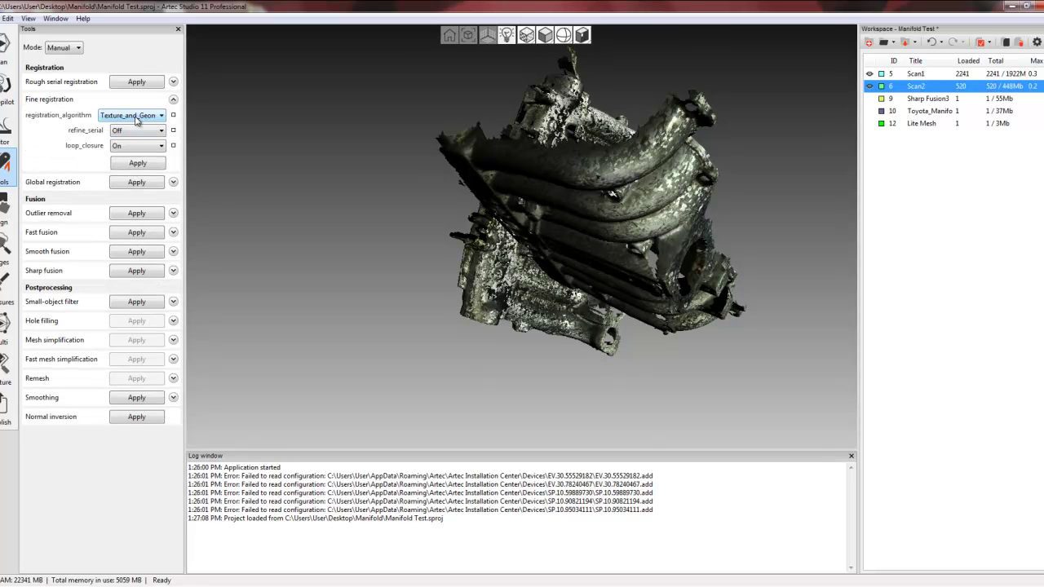
left_click(139, 118)
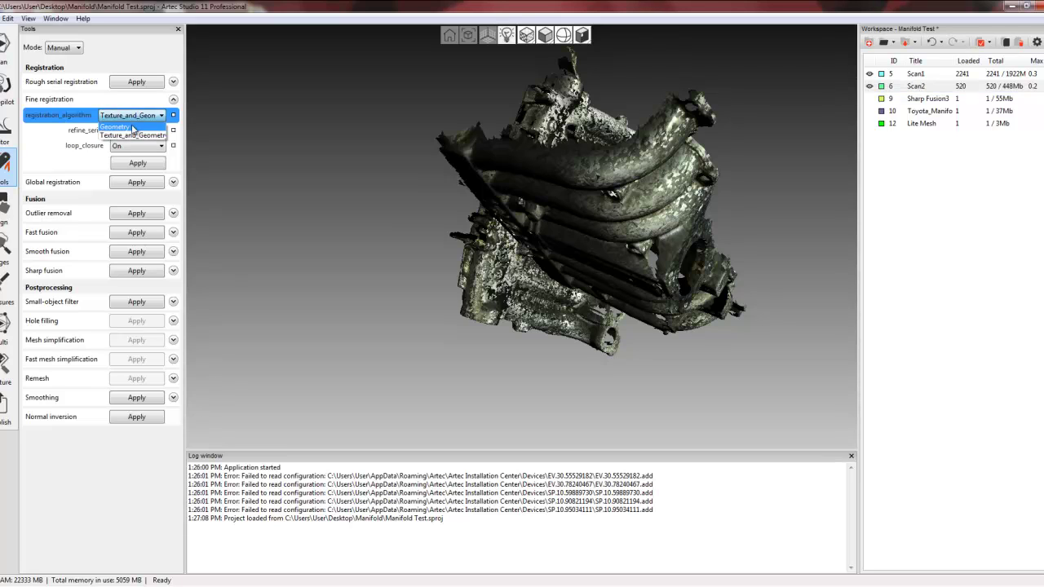
left_click(135, 131)
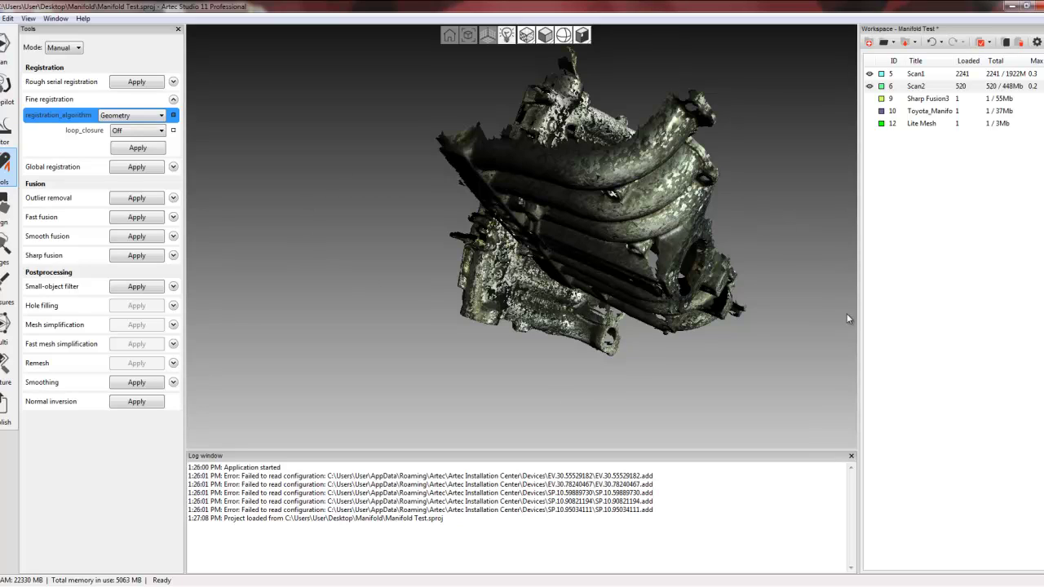
left_click(138, 149)
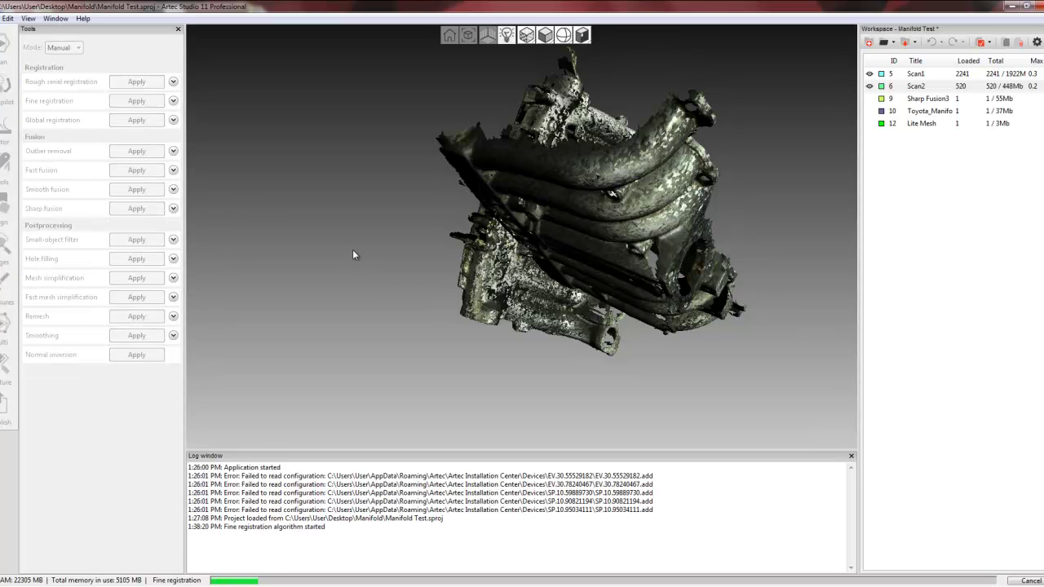
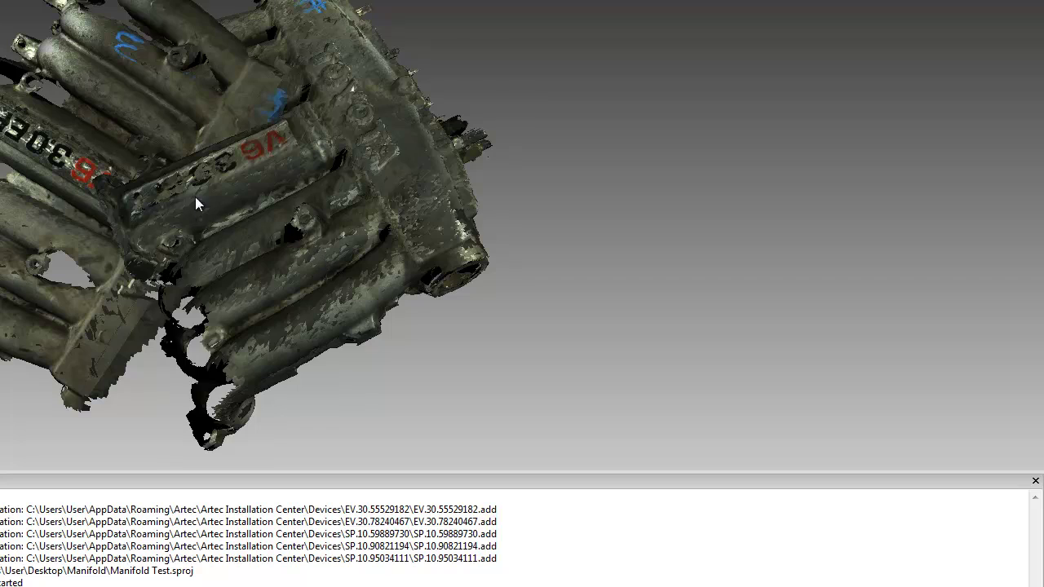
Step: Separate the two scans and place three matching marker pairs on the V6 lettering, the corner near the blue mark, and the outer runner's end
left_click_drag(195, 204, 575, 219)
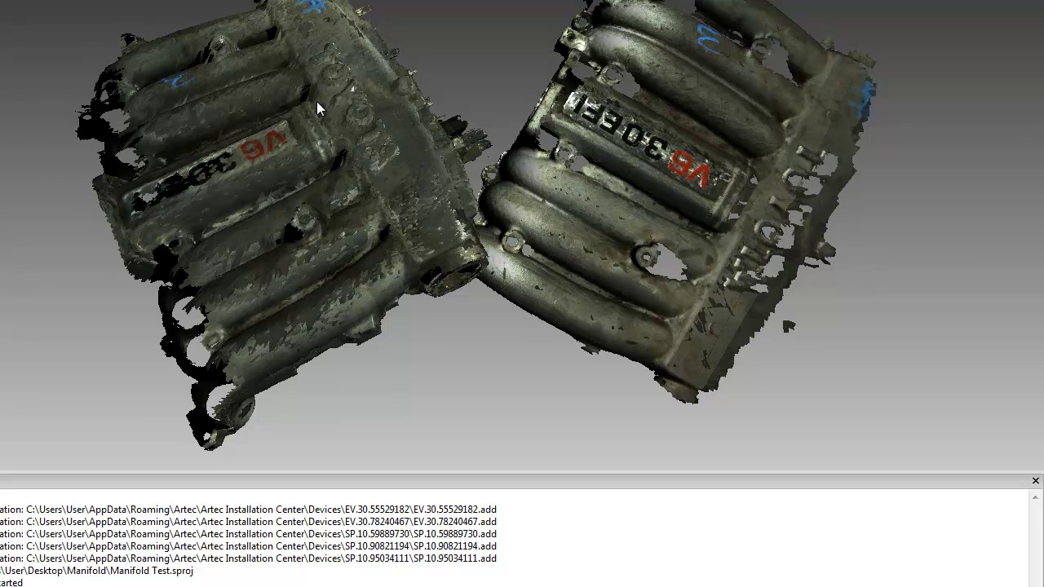
left_click(273, 141)
left_click(703, 172)
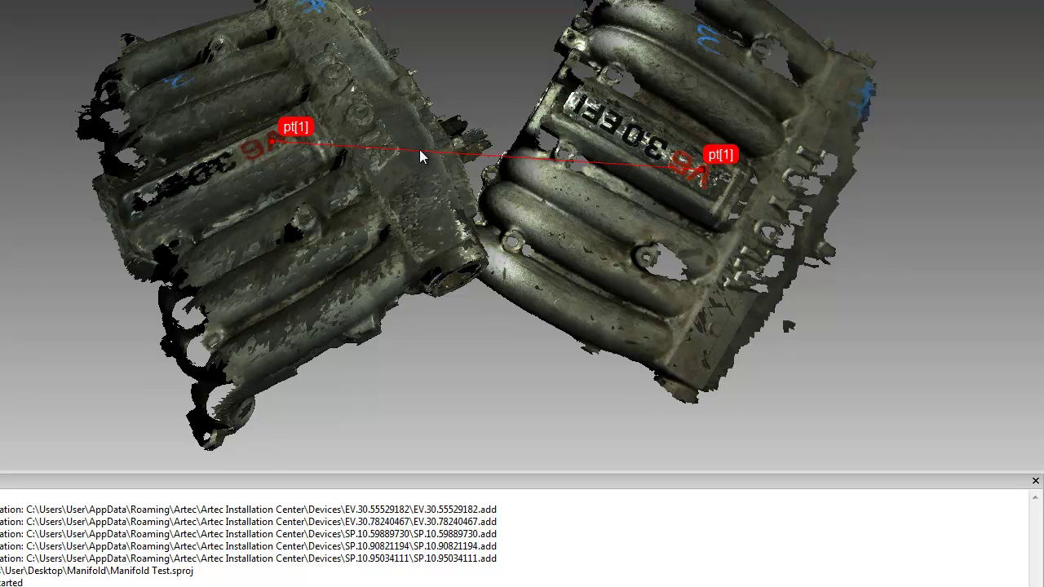
left_click(845, 68)
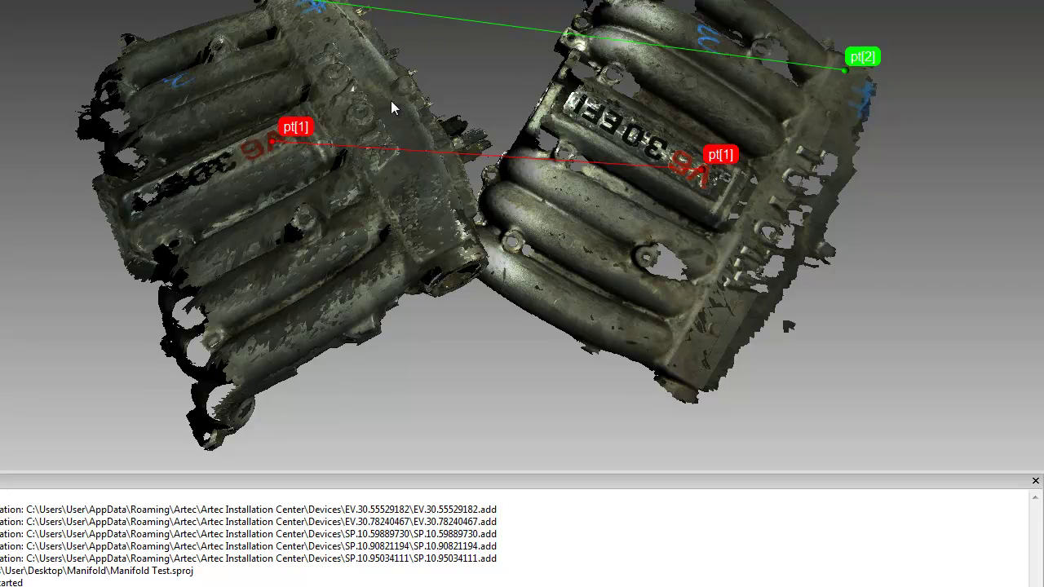
left_click(236, 365)
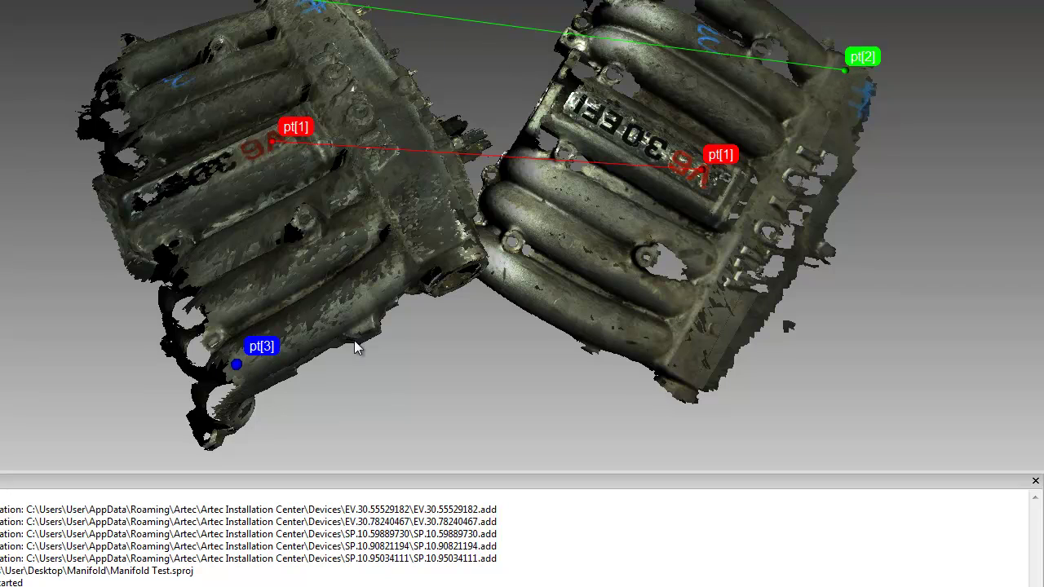
left_click(496, 263)
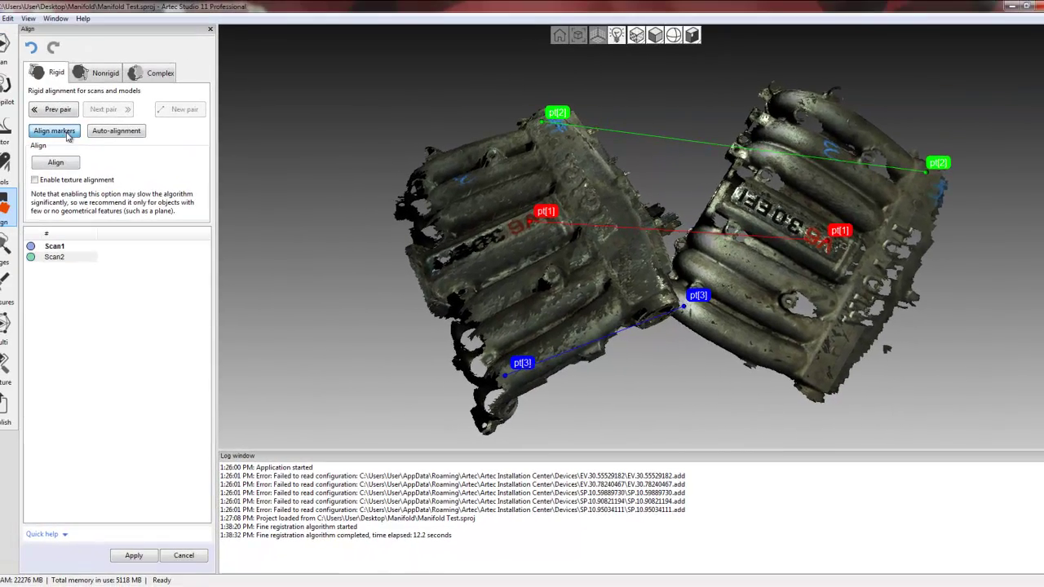
Step: Align Scan2 to Scan1 by the marker pairs, refine the rigid alignment without texture, and apply it
left_click(67, 132)
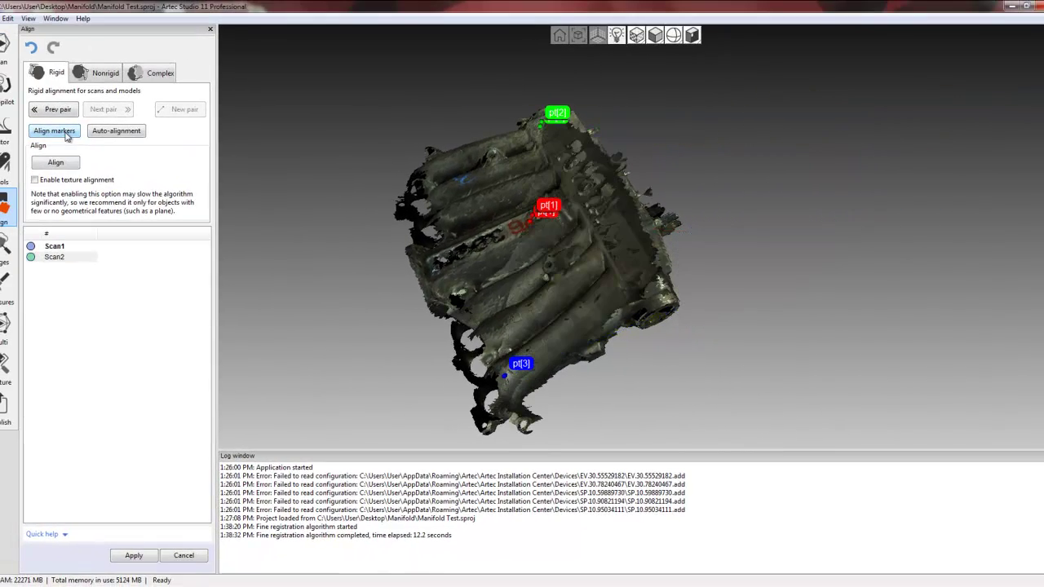
left_click_drag(625, 249, 629, 301)
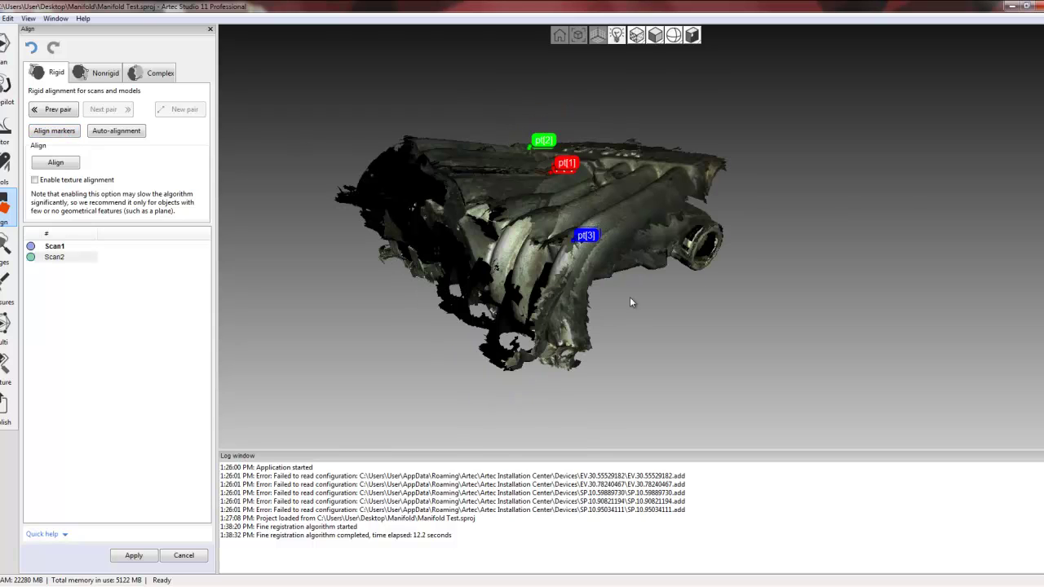
left_click_drag(673, 204, 614, 302)
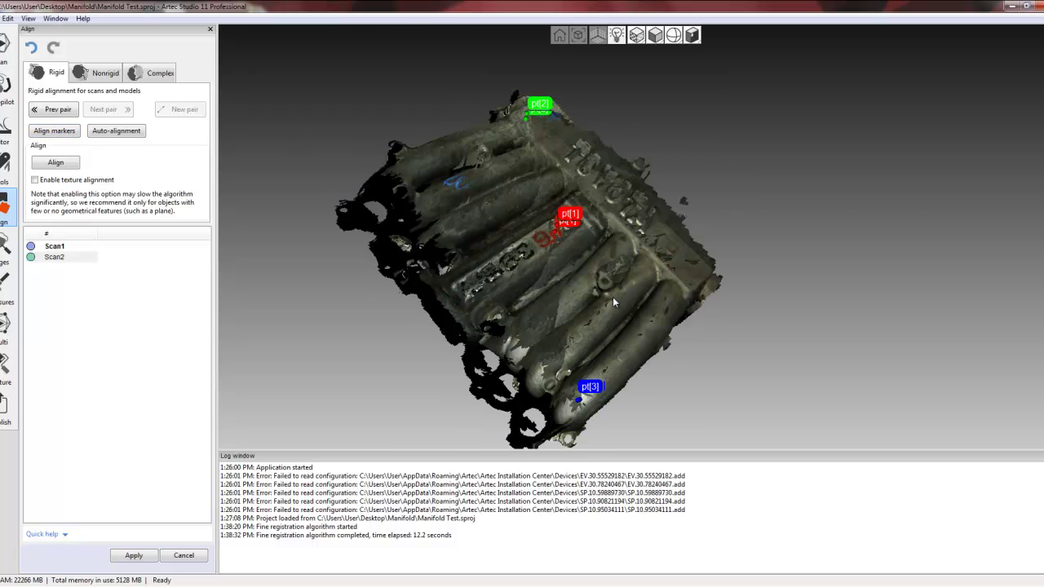
left_click(65, 163)
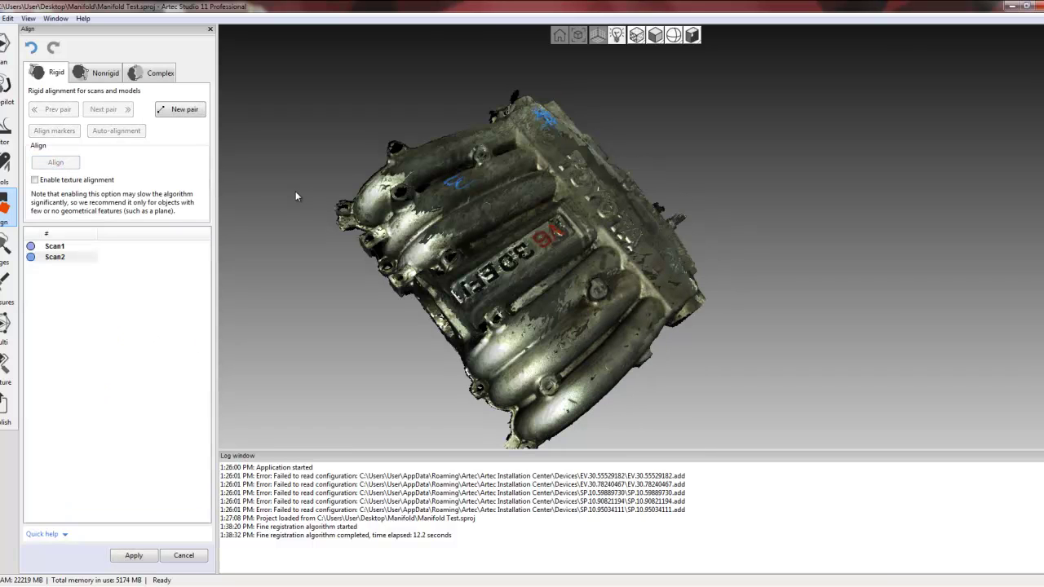
left_click_drag(628, 243, 768, 249)
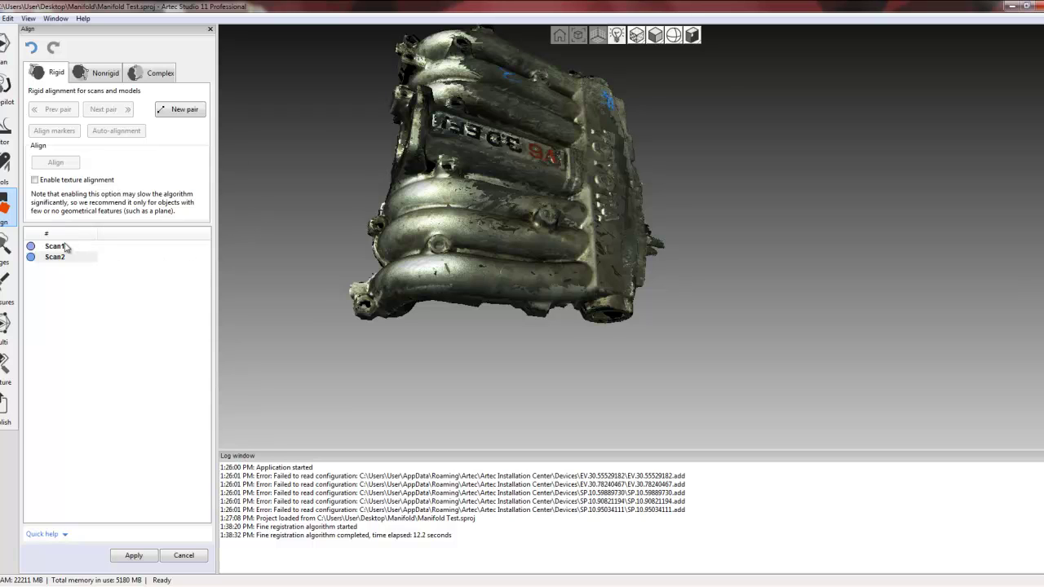
left_click_drag(392, 364, 345, 300)
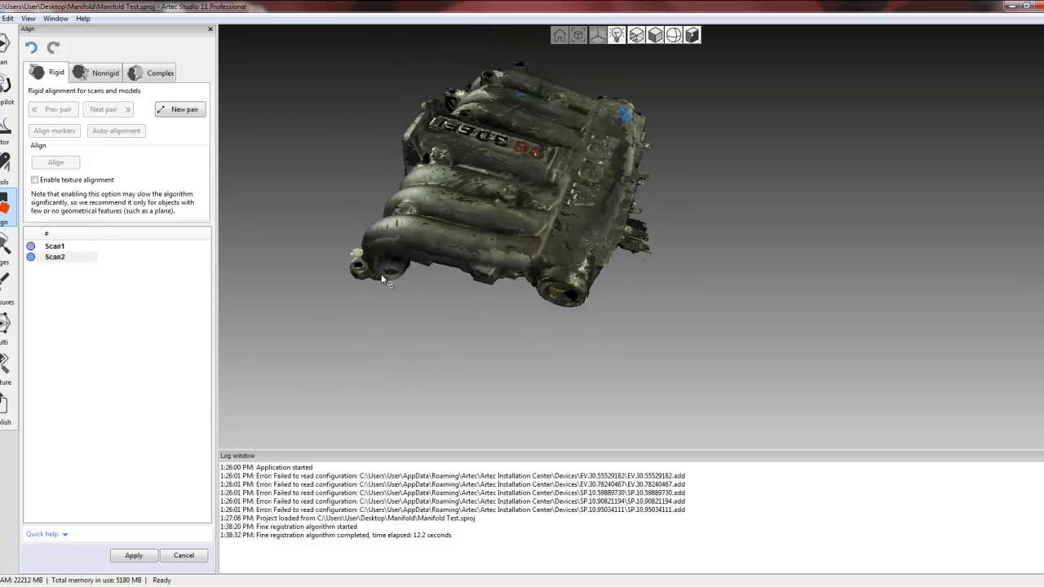
left_click(132, 557)
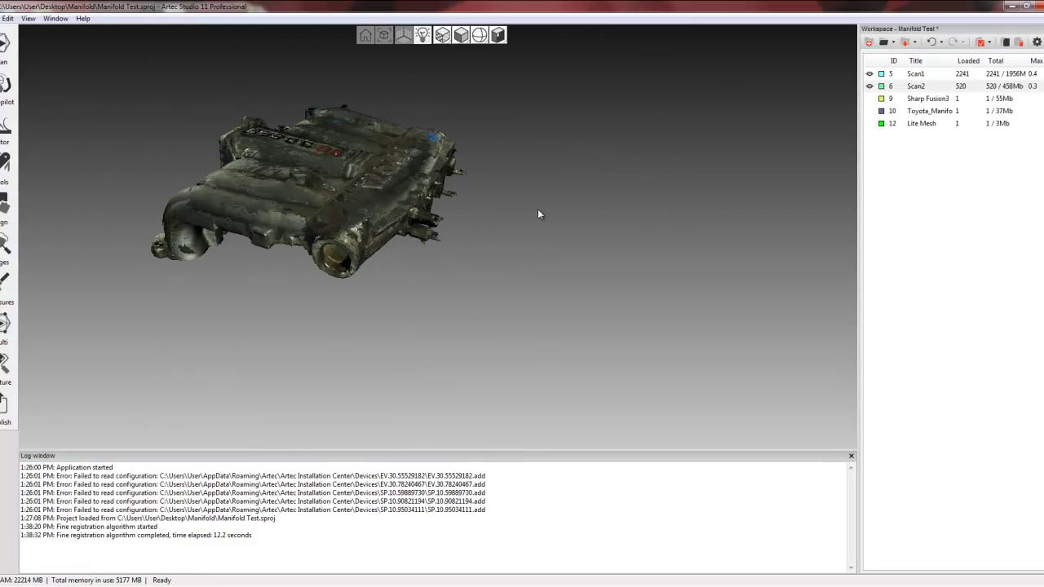
Step: Run Global registration on Scan1 and Scan2 using the Texture_and_Geometry algorithm
left_click_drag(527, 200, 572, 231)
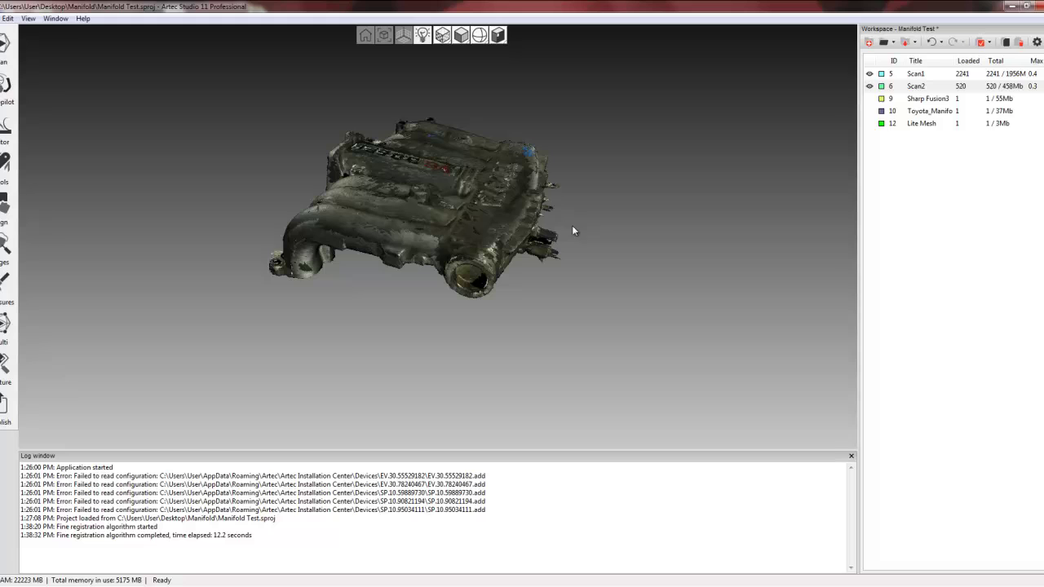
left_click(5, 163)
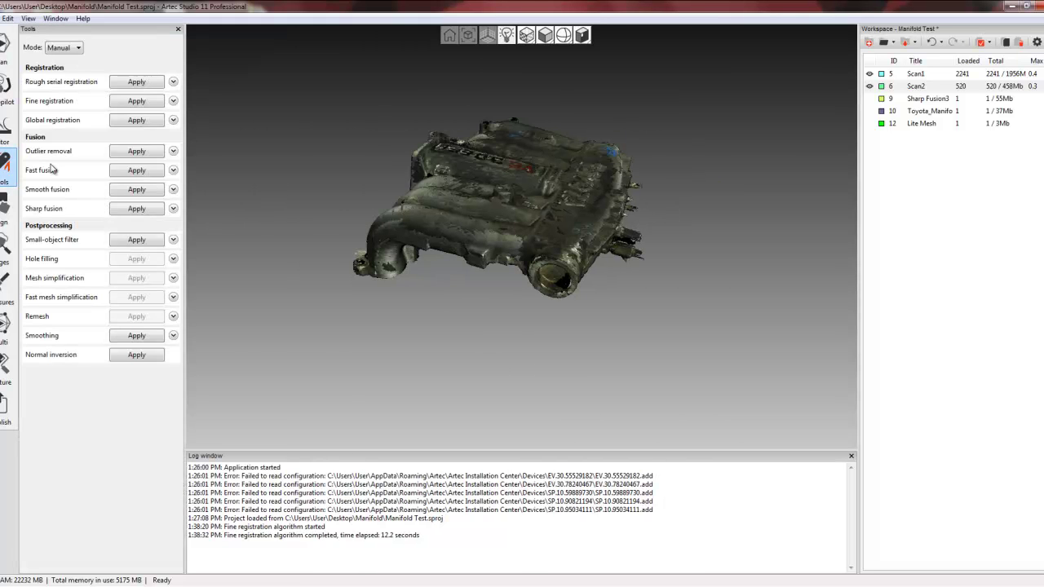
left_click(925, 75)
left_click(925, 86)
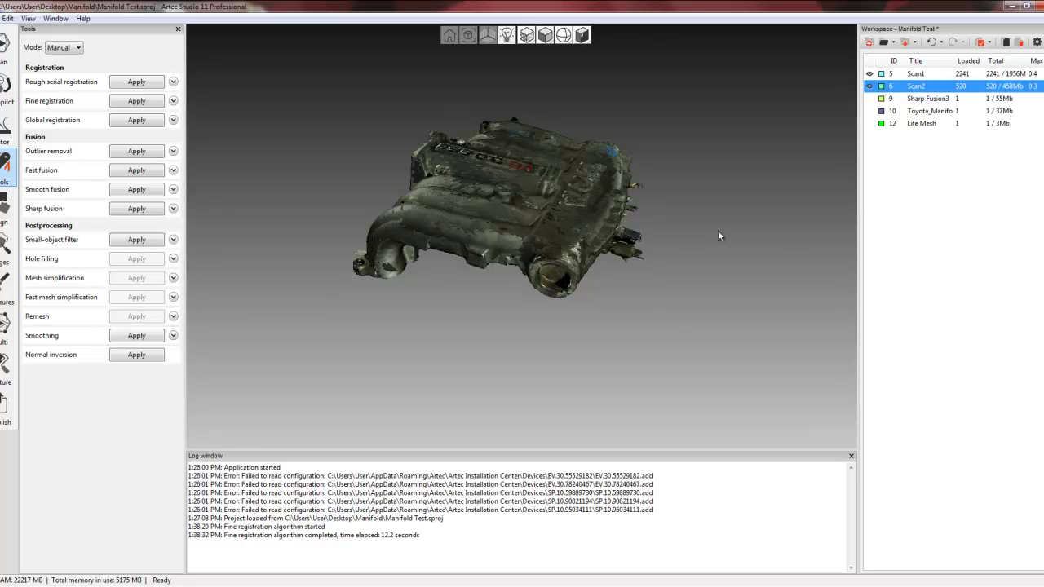
left_click(173, 120)
left_click(132, 134)
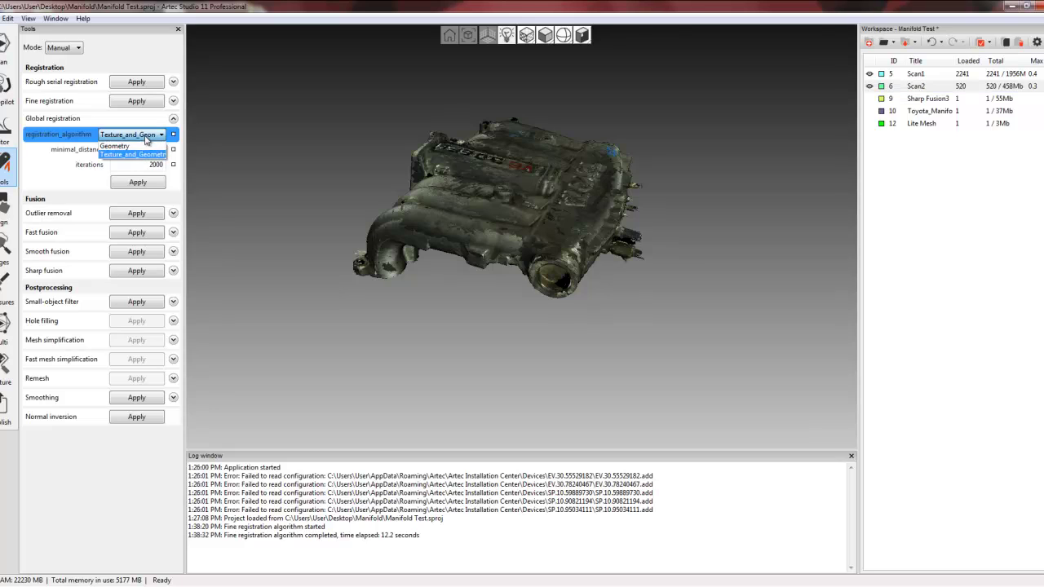
left_click(130, 152)
left_click(155, 182)
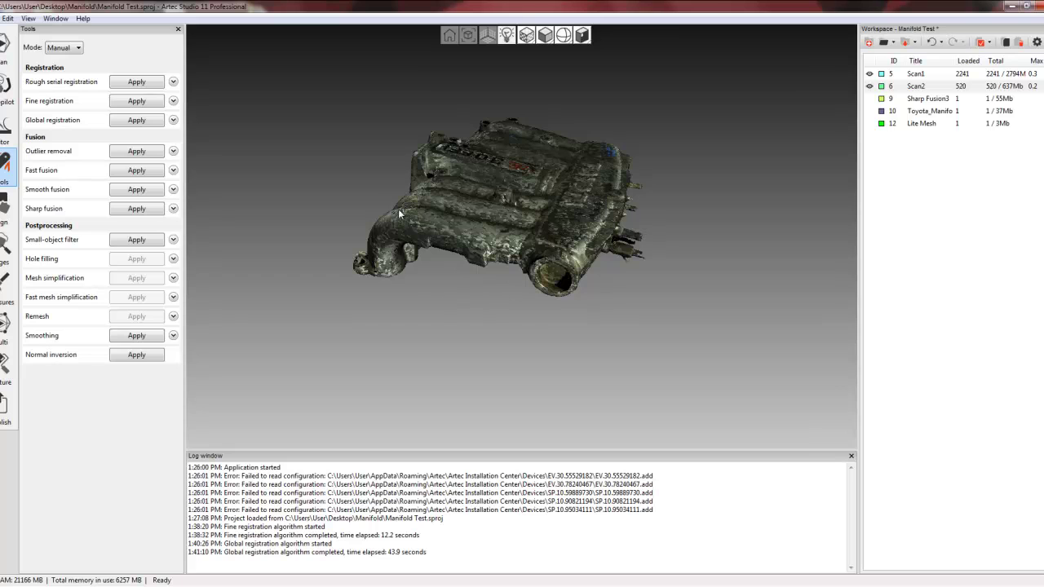
Step: Inspect the registered manifold from several angles and close up around the pipe opening and side fittings
left_click_drag(398, 209, 474, 287)
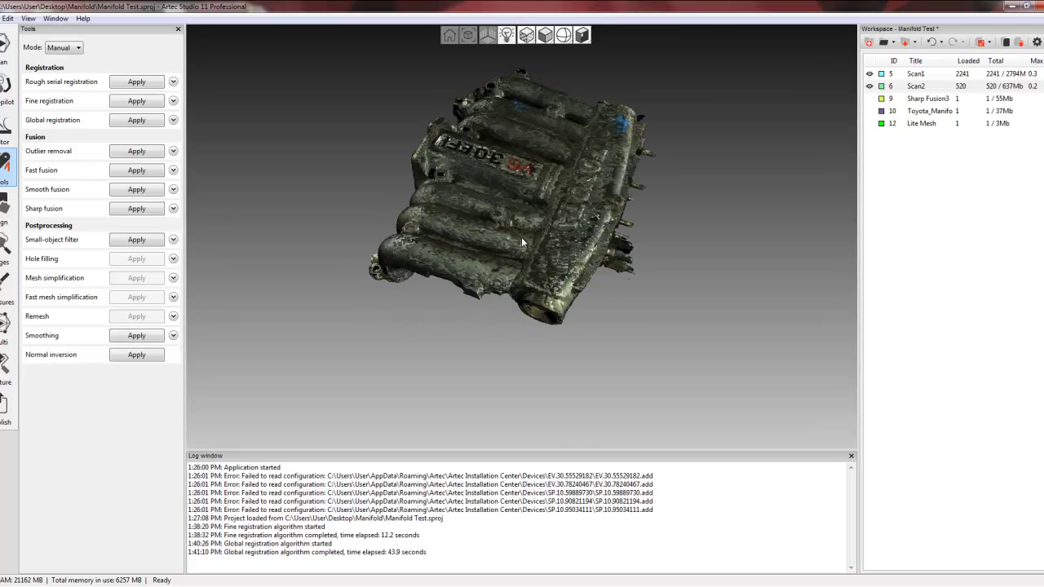
left_click_drag(522, 238, 411, 180)
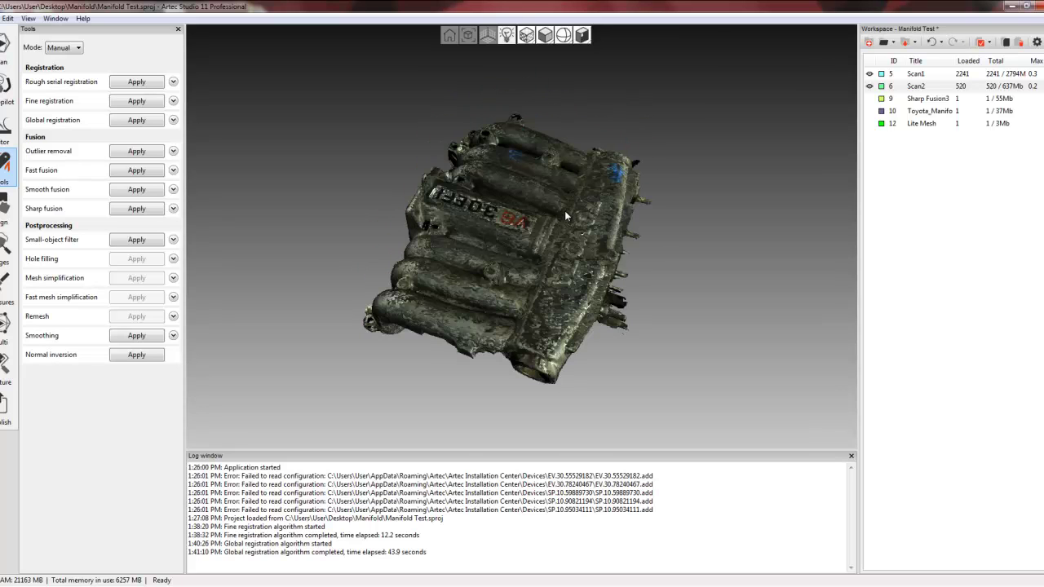
left_click_drag(540, 233, 544, 266)
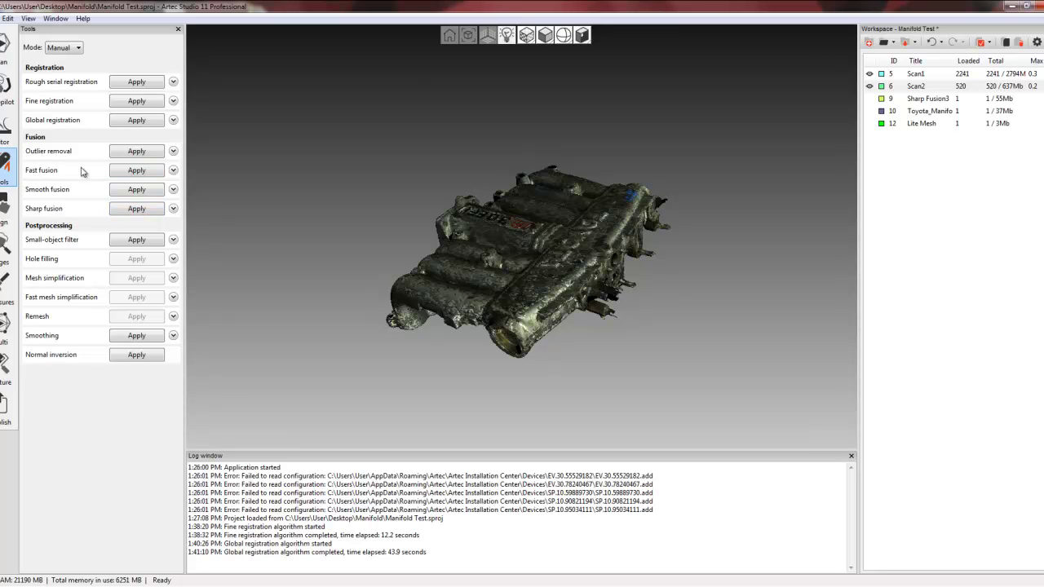
left_click_drag(402, 312, 468, 266)
scroll(468, 263, "up", 3)
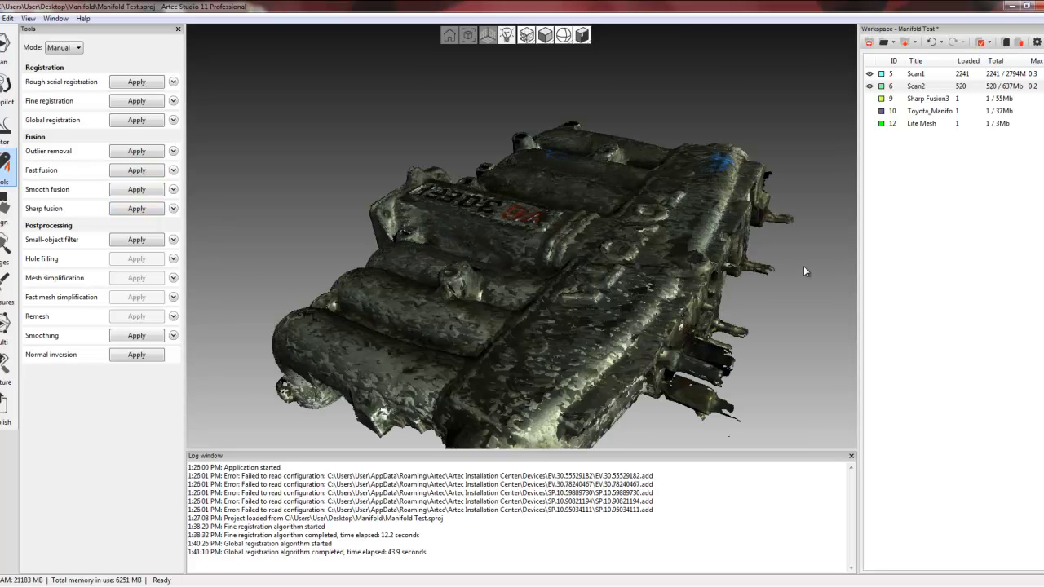
left_click_drag(803, 266, 730, 154)
scroll(701, 329, "up", 2)
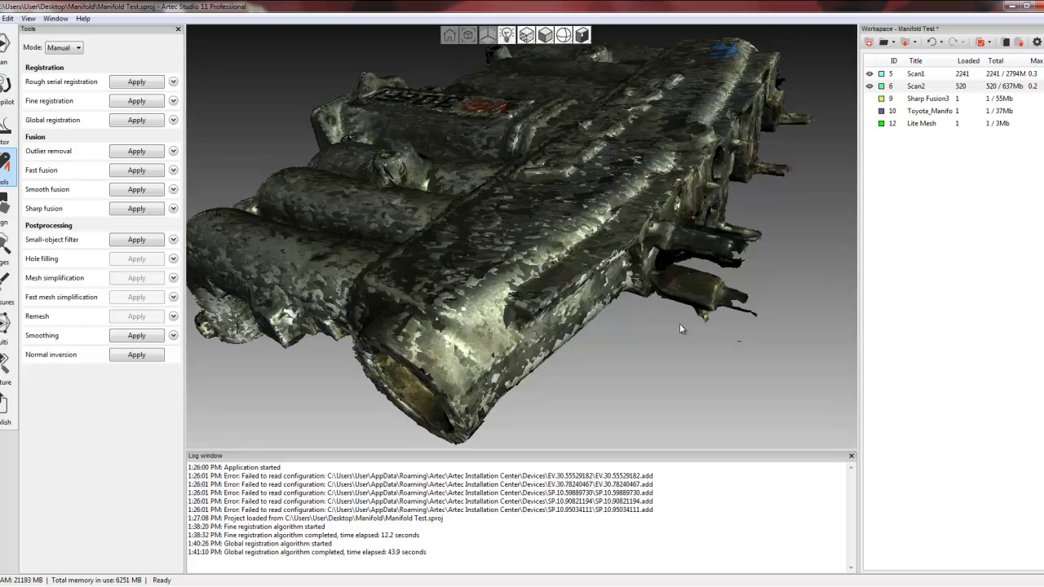
scroll(690, 308, "down", 2)
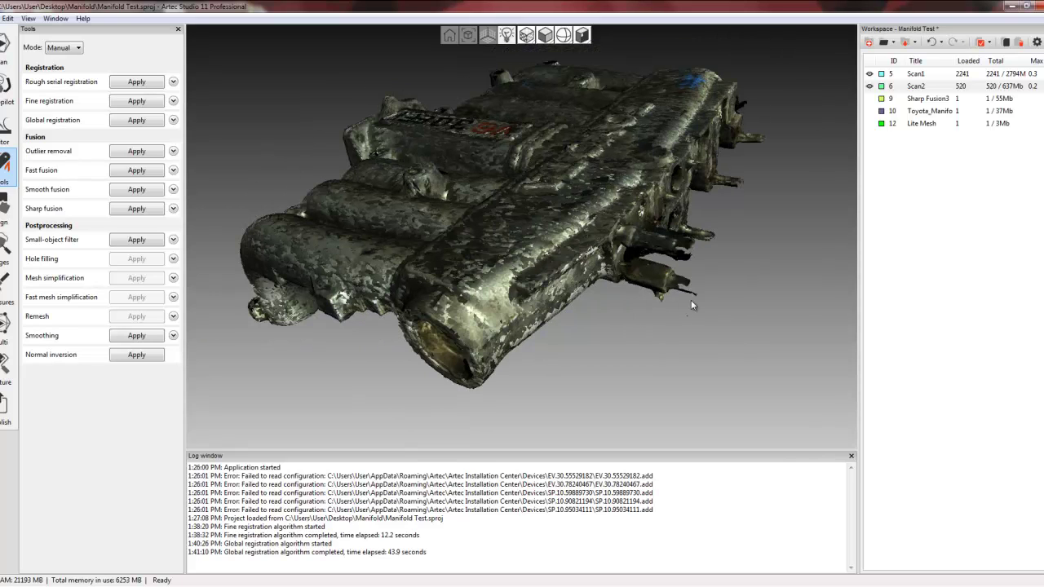
Step: Set the Sharp fusion resolution to 1 for the two registered manifold scans
left_click_drag(431, 367, 421, 380)
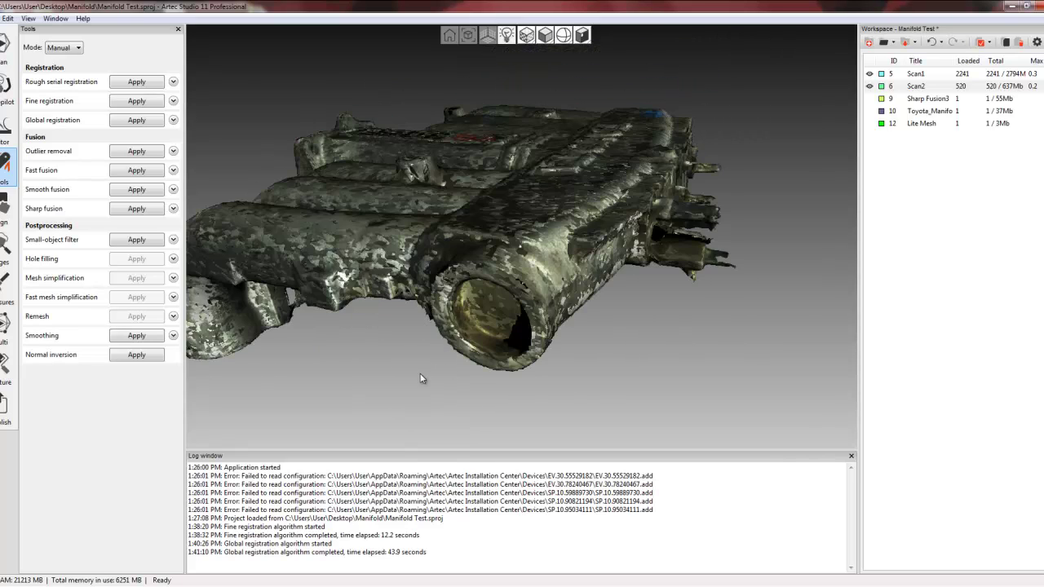
scroll(436, 342, "down", 2)
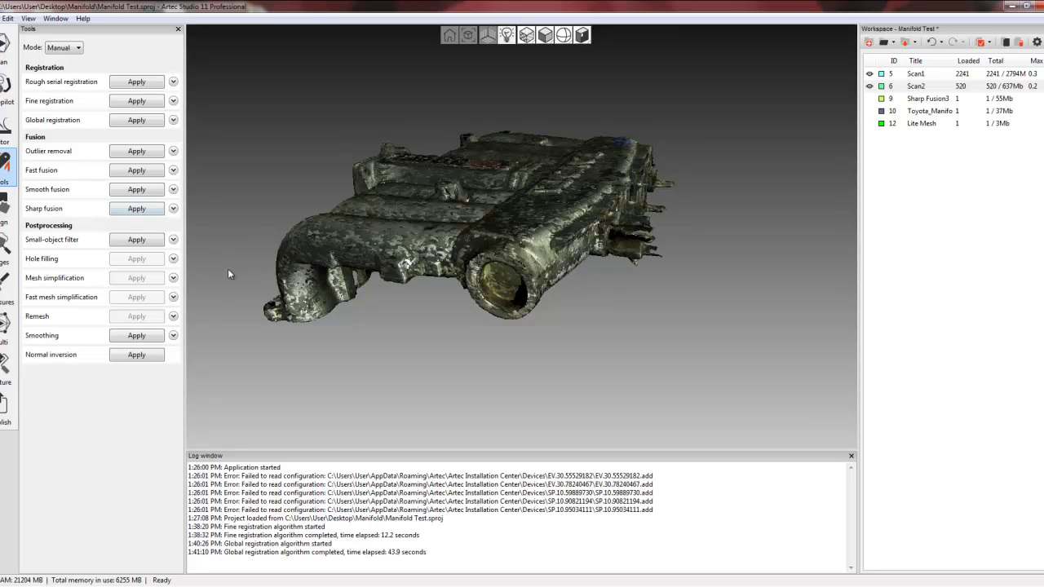
left_click(173, 208)
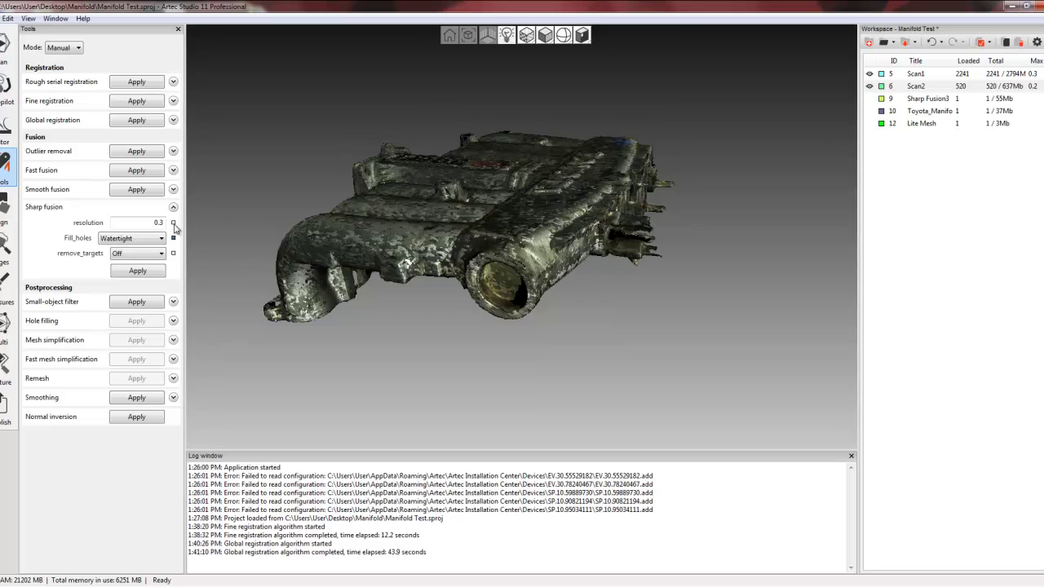
left_click(160, 222)
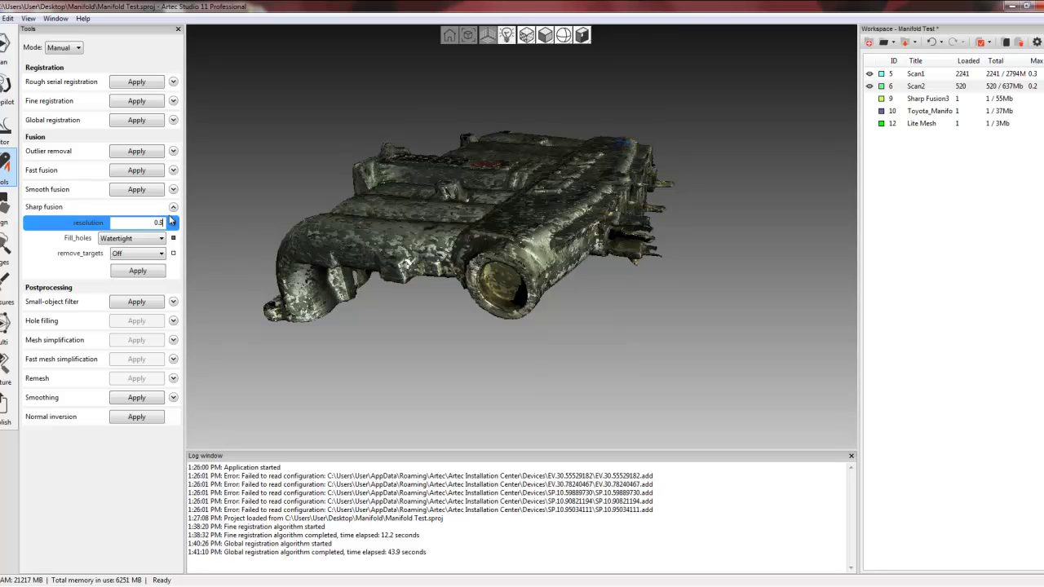
key("ctrl+a")
type("1")
Step: Try the By_radius and Manually hole-filling modes for Sharp fusion
left_click(151, 241)
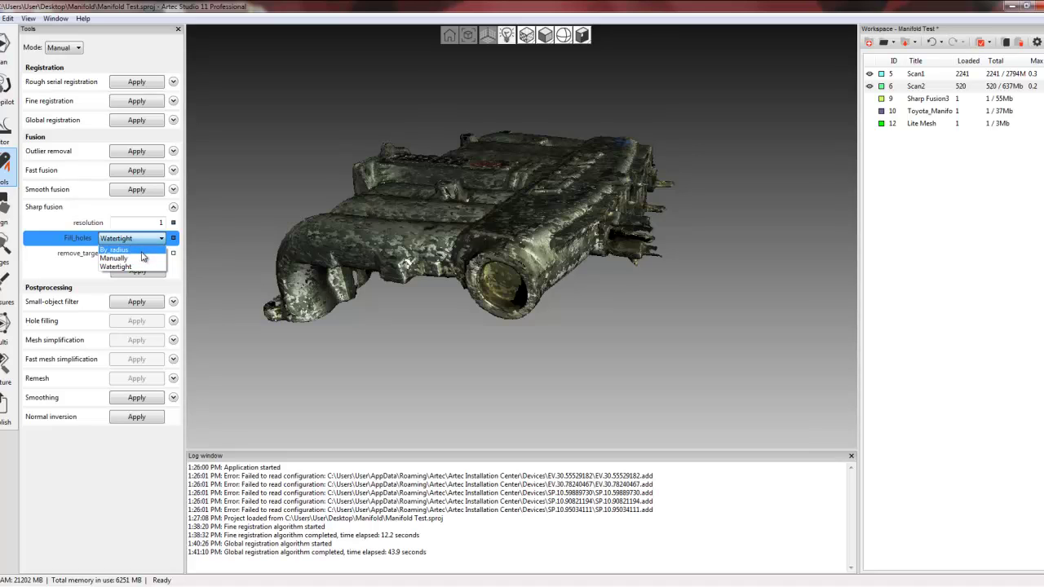
left_click(142, 250)
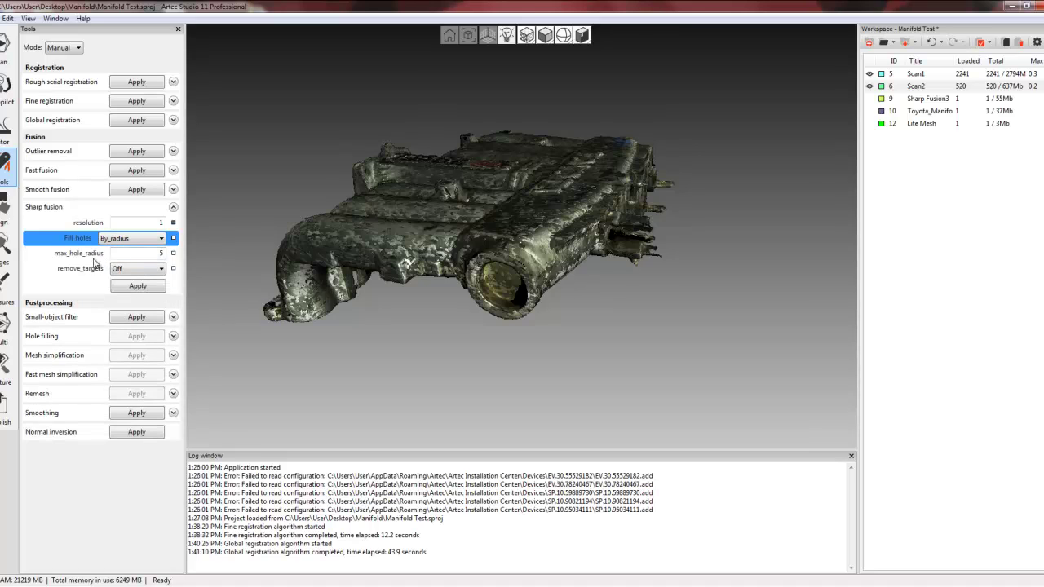
left_click(150, 239)
left_click(135, 258)
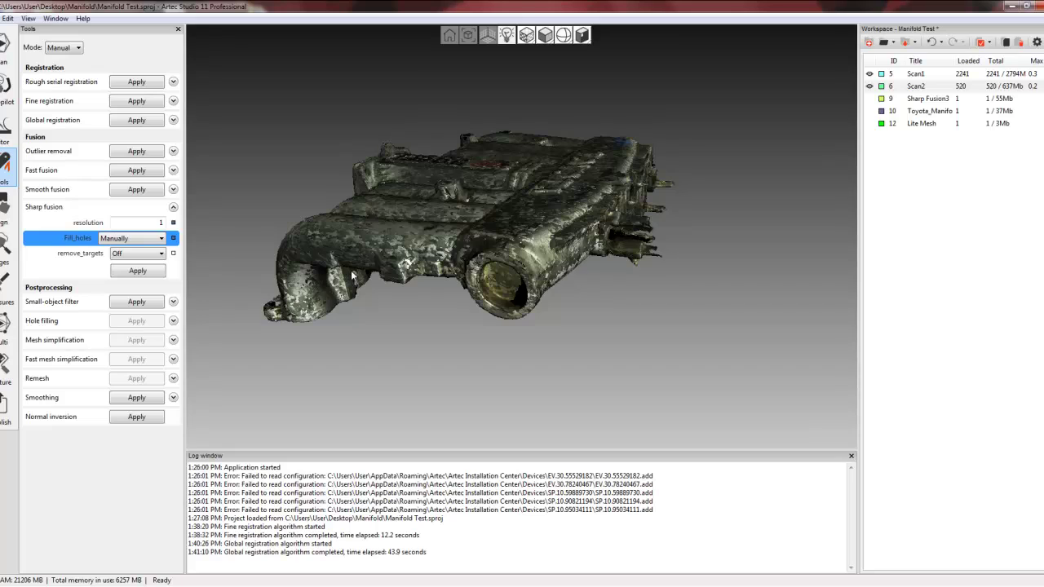
Step: Set Sharp fusion's hole filling to By_radius and run the fusion on Scan1 and Scan2
left_click_drag(234, 263, 343, 326)
left_click(139, 238)
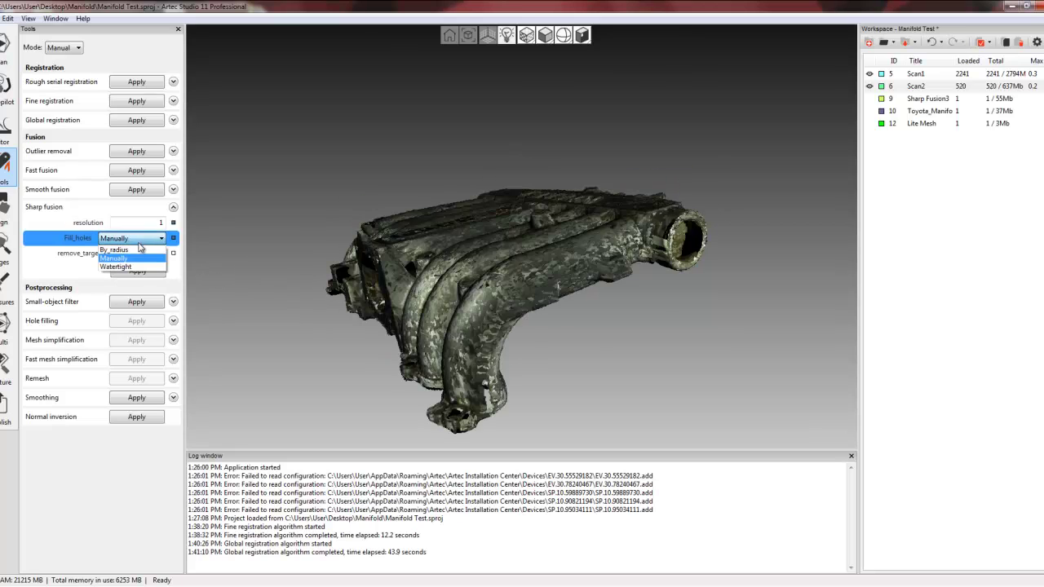
left_click(140, 250)
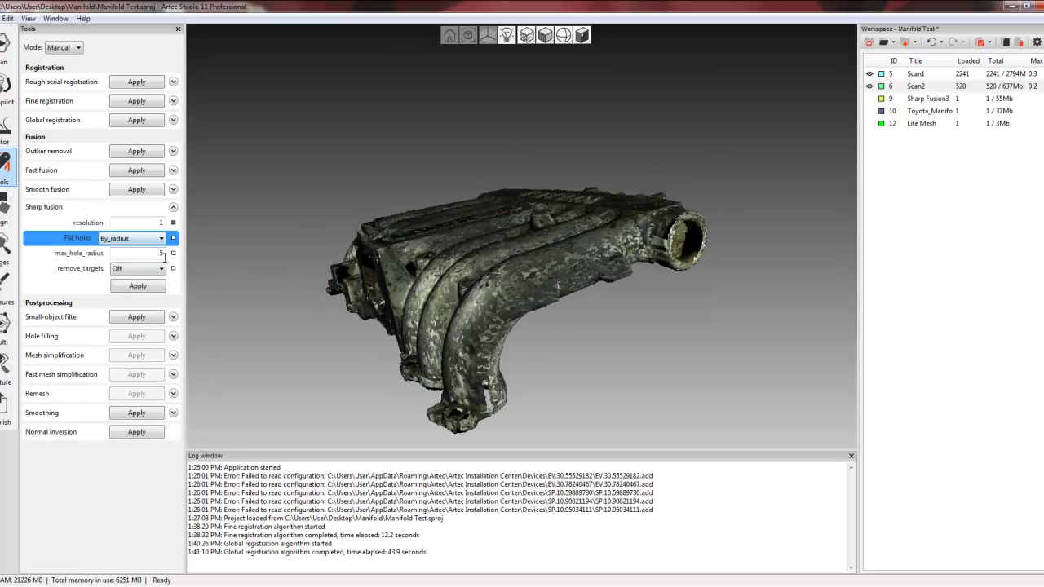
left_click(152, 287)
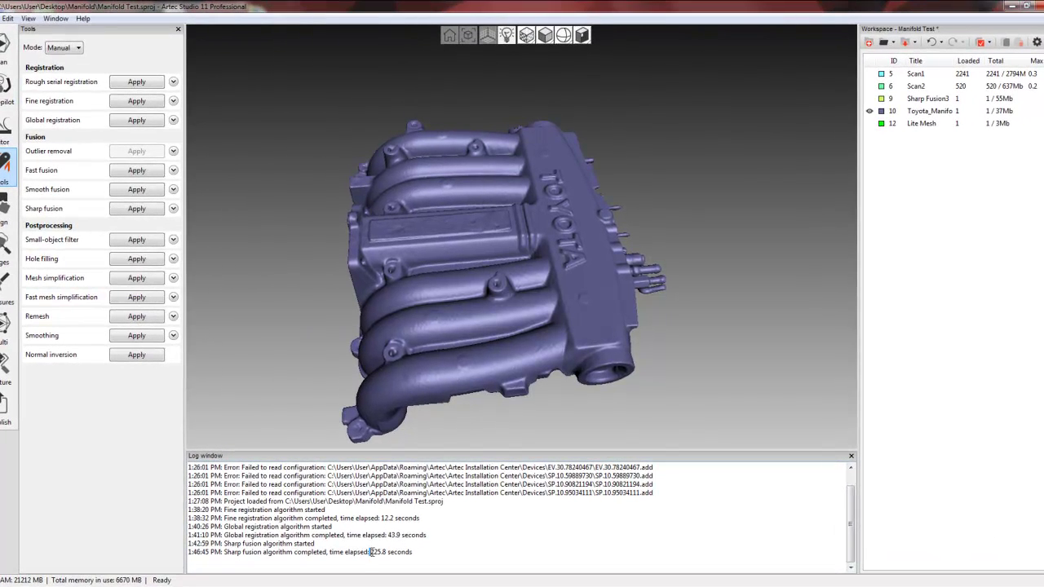
Step: Check the Sharp fusion elapsed time in the log and the polygon count of the Toyota manifold mesh
left_click_drag(371, 552, 414, 553)
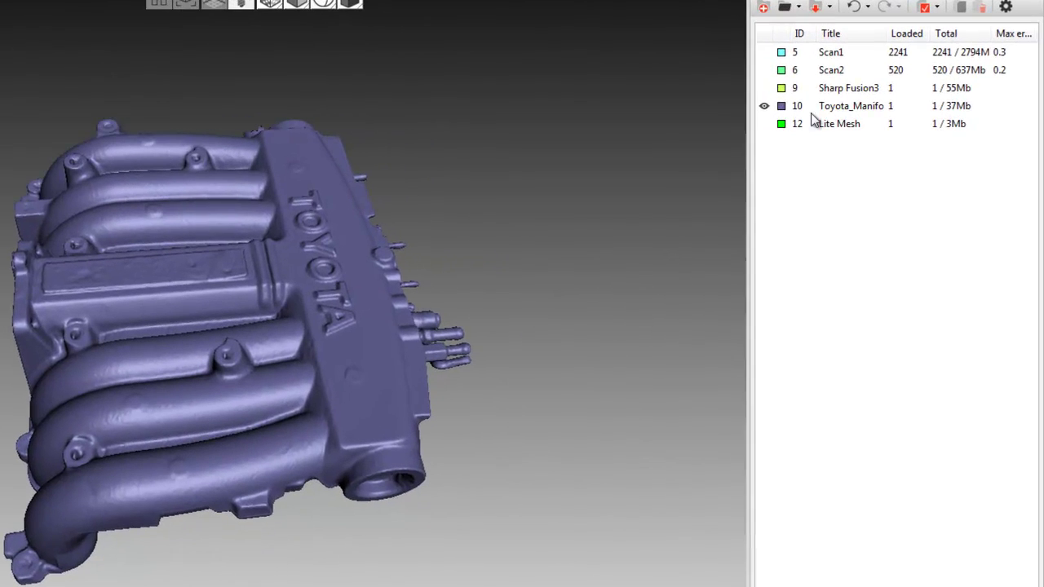
left_click(847, 111)
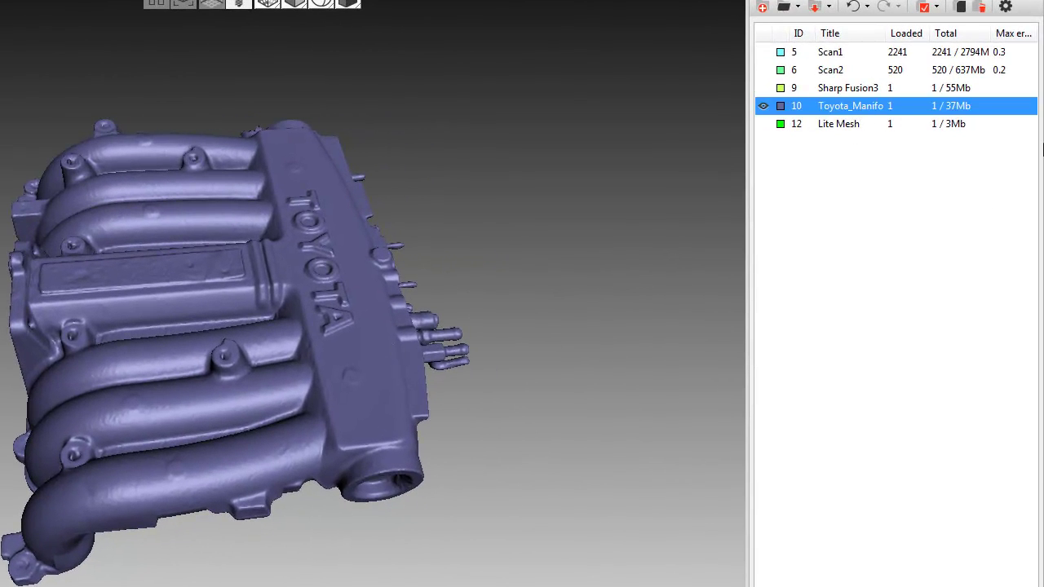
double_click(862, 108)
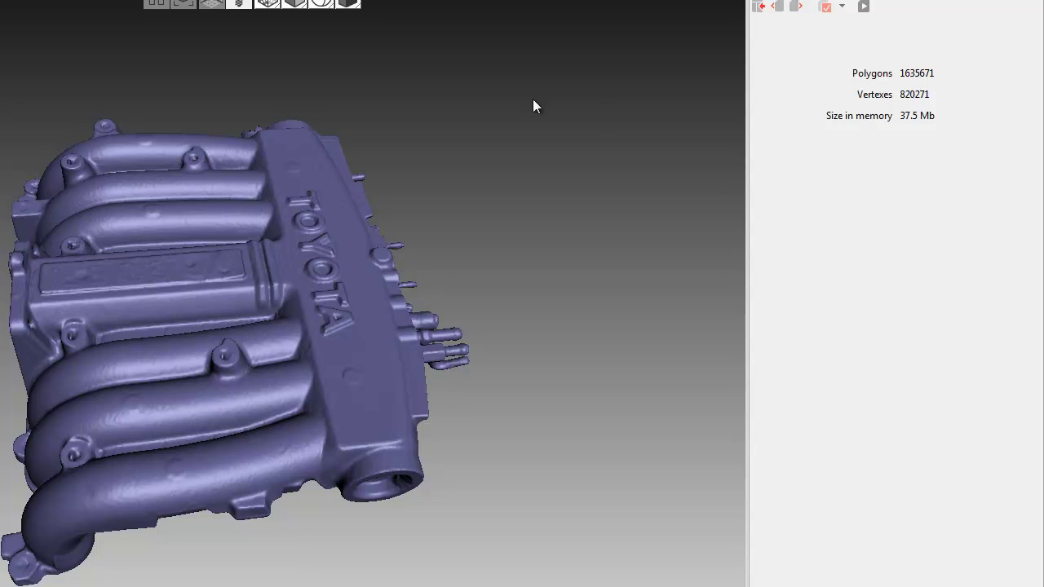
Step: Render the Toyota manifold mesh as wire over solid and examine its triangles close up around the lettering and ribs
left_click(299, 3)
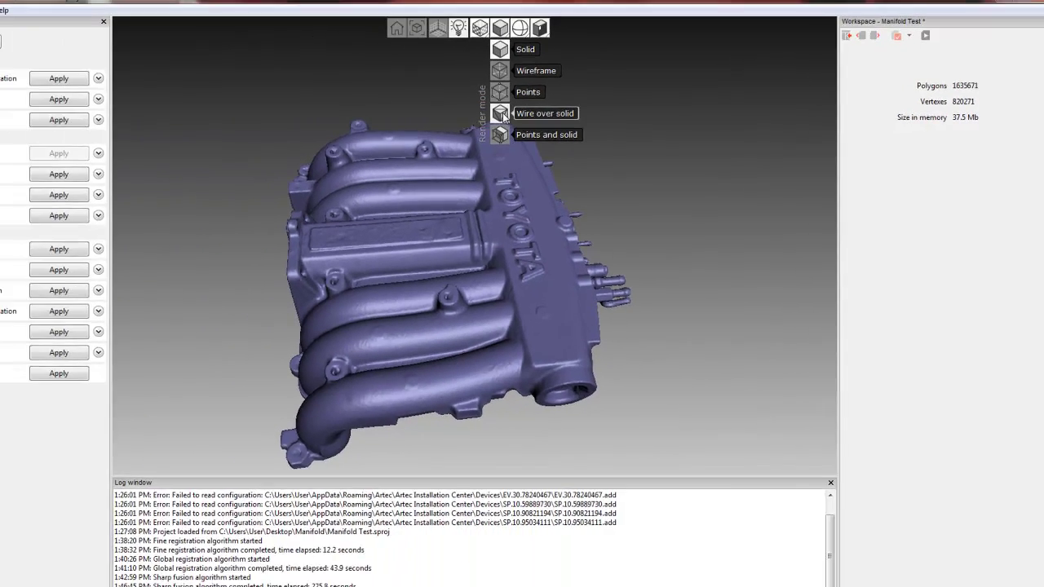
key("3")
key("1")
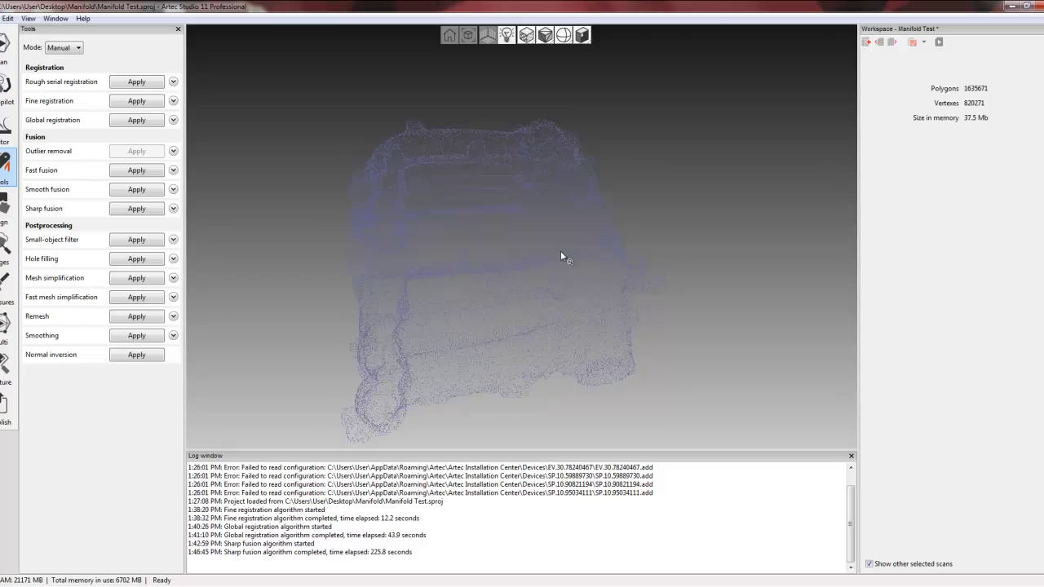
scroll(558, 320, "up", 3)
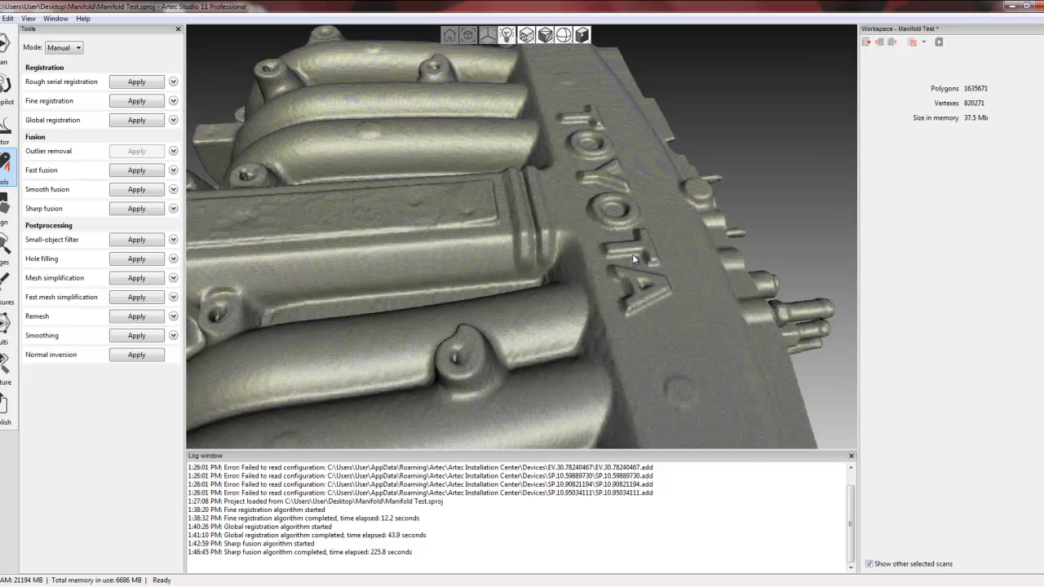
scroll(633, 261, "up", 2)
scroll(638, 318, "up", 2)
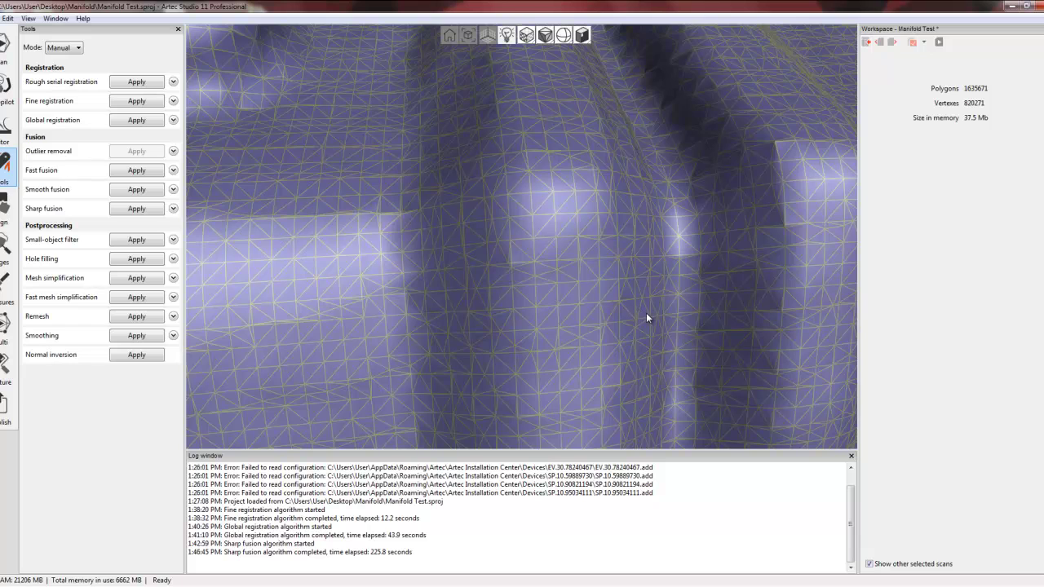
scroll(647, 312, "down", 3)
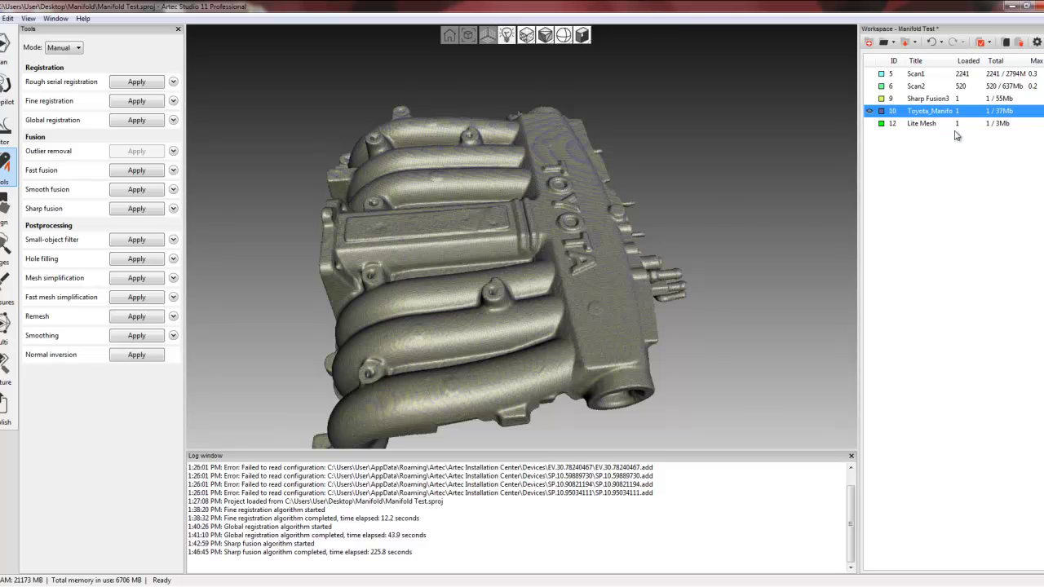
Step: Show Lite Mesh in place of the Toyota manifold mesh and examine its triangle density from several angles
left_click(870, 123)
left_click(870, 111)
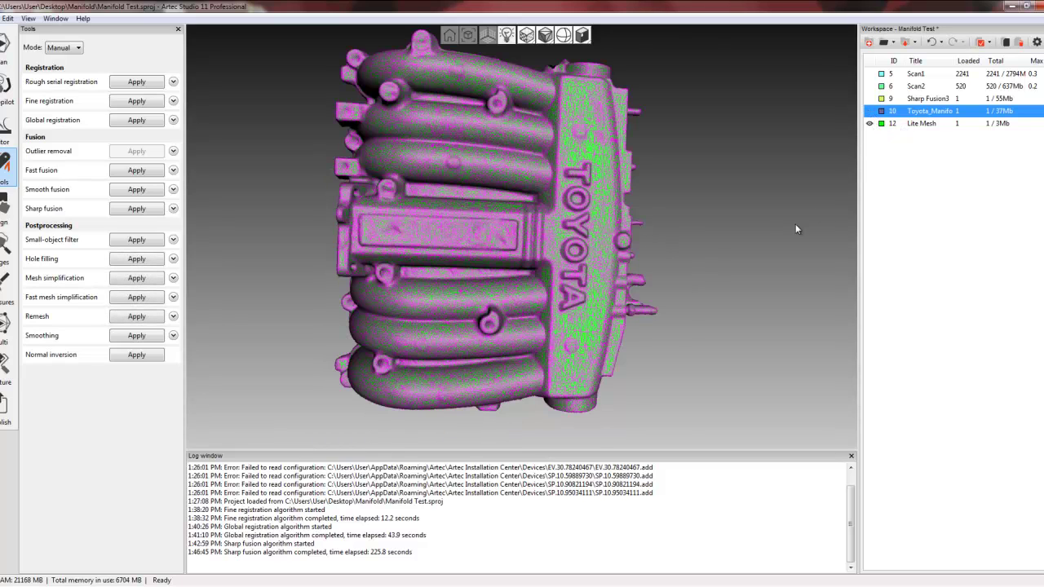
left_click_drag(637, 221, 613, 219)
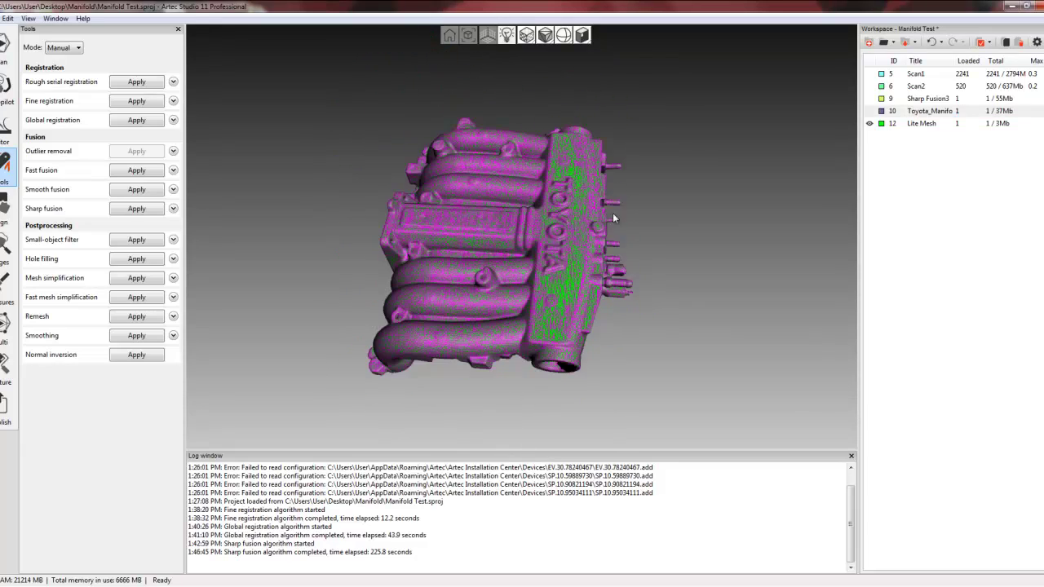
scroll(616, 224, "up", 4)
scroll(622, 233, "up", 2)
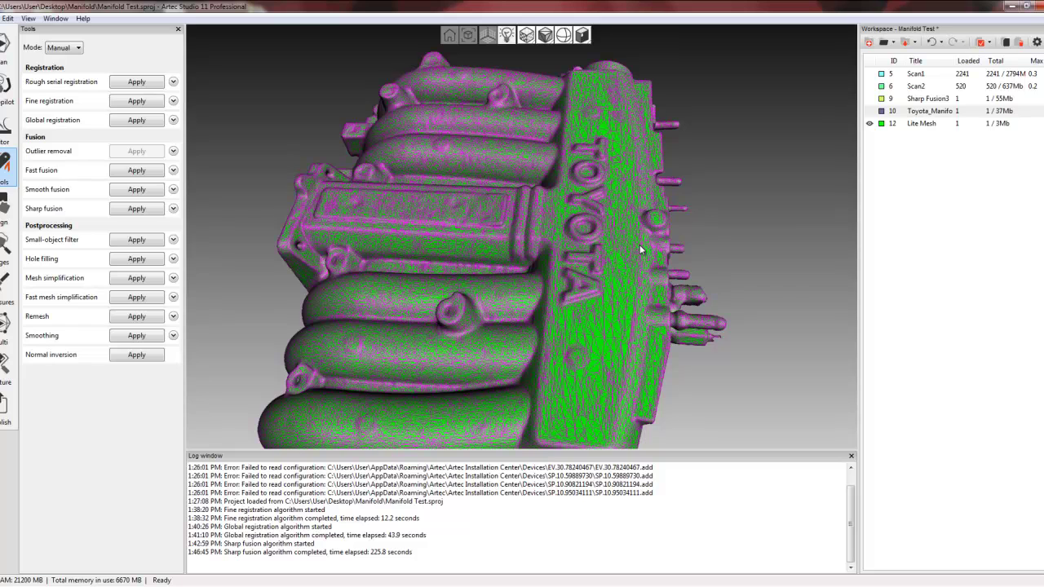
mouse_move(689, 323)
left_mouse_down()
mouse_move(657, 303)
mouse_move(668, 339)
mouse_move(609, 238)
mouse_move(710, 298)
mouse_move(691, 309)
left_mouse_up()
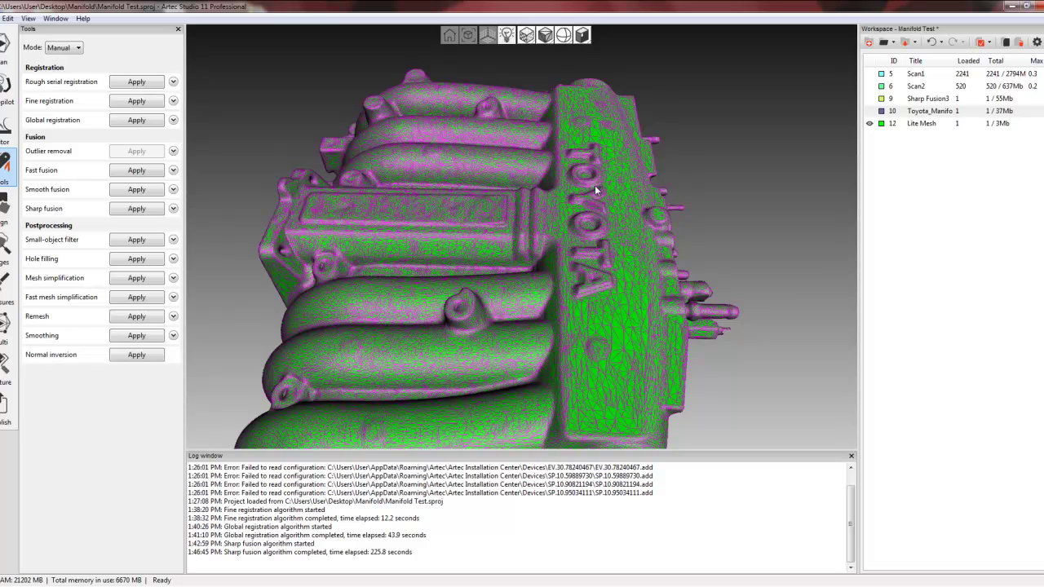
left_click_drag(709, 299, 641, 271)
scroll(649, 270, "up", 5)
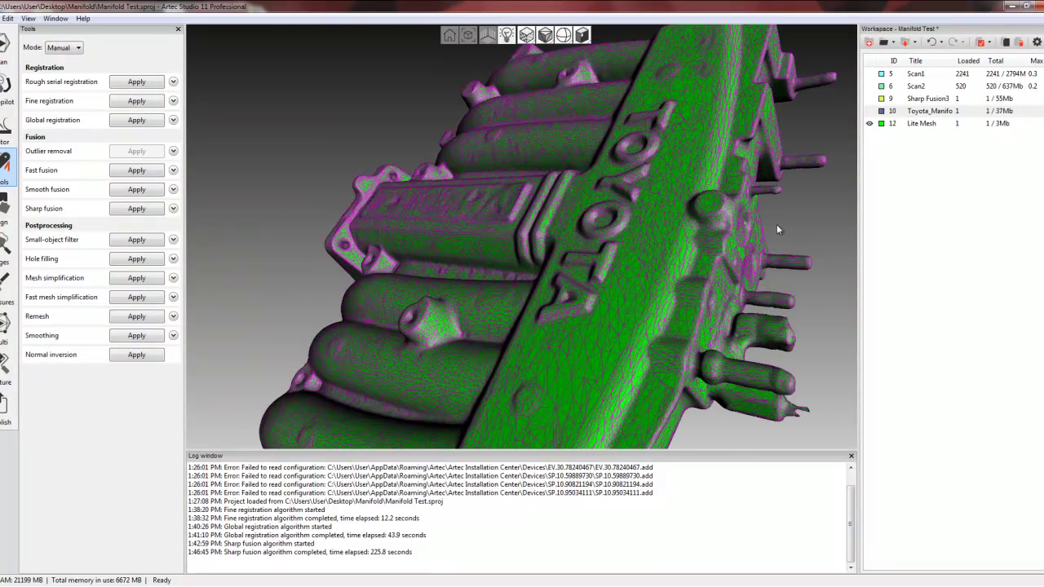
Step: Check the polygon and vertex counts of Lite Mesh and return to the scan list
double_click(975, 124)
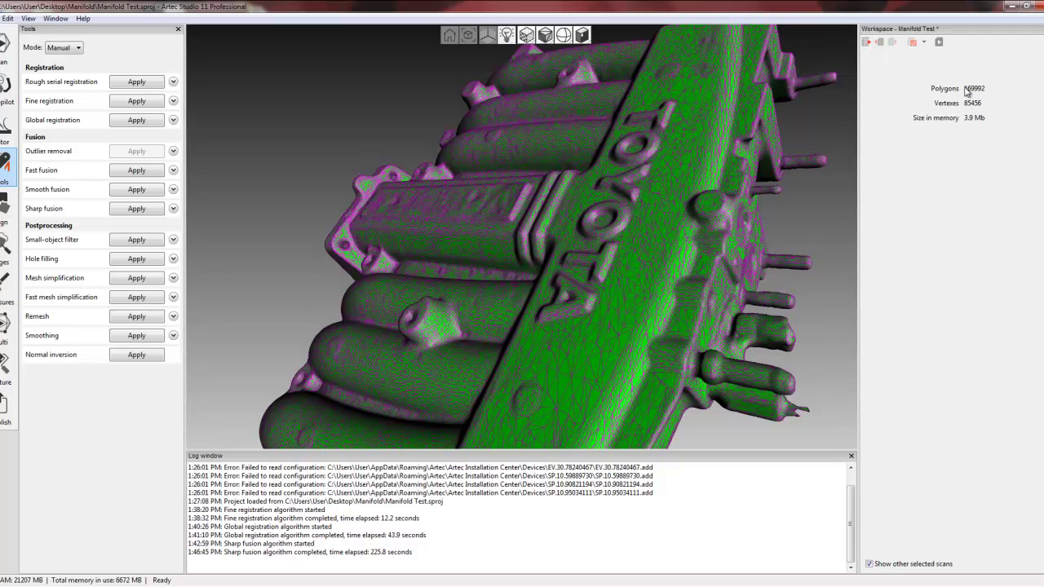
left_click(866, 43)
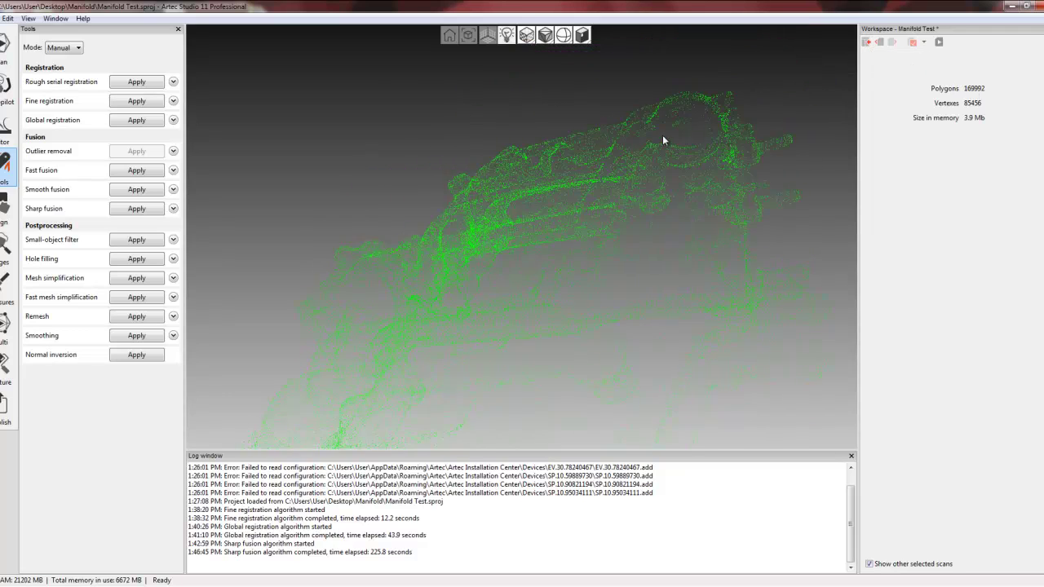
left_click_drag(696, 222, 639, 231)
mouse_move(638, 149)
left_mouse_down()
mouse_move(653, 337)
mouse_move(651, 185)
mouse_move(569, 71)
left_mouse_up()
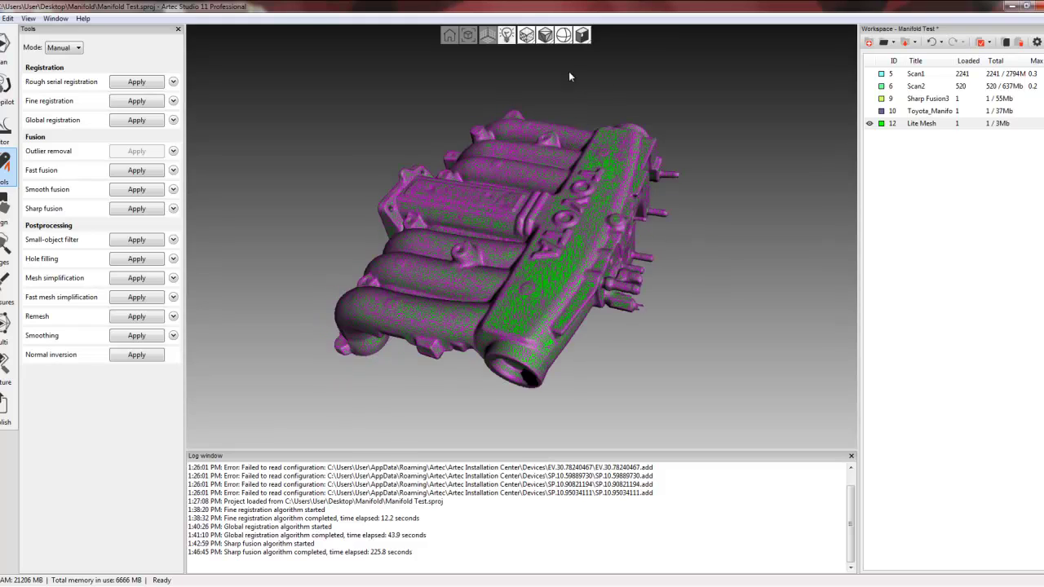
Step: Switch to solid rendering and inspect the Toyota manifold mesh in place of Lite Mesh
mouse_move(559, 41)
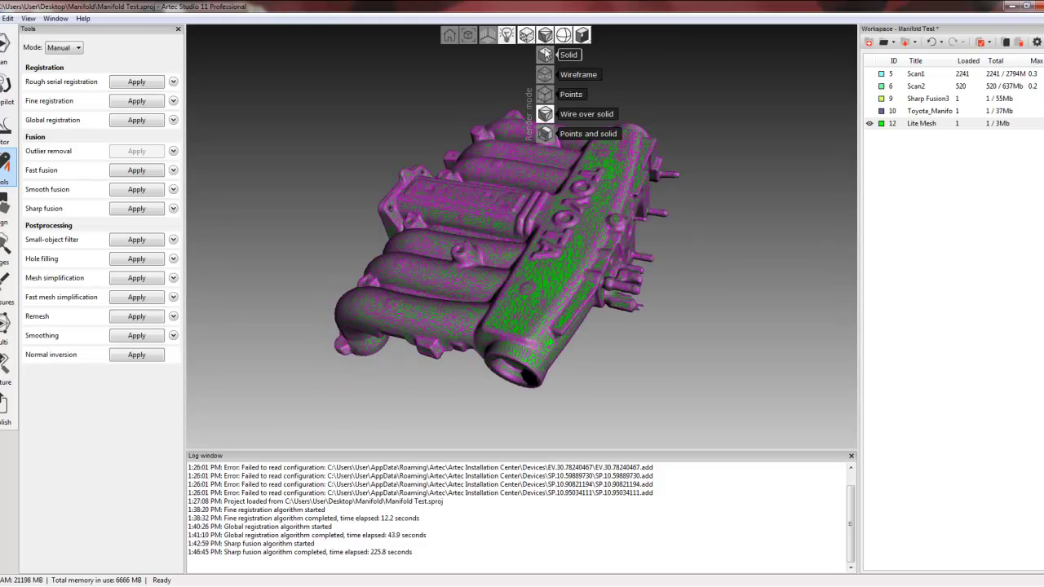
left_click(548, 57)
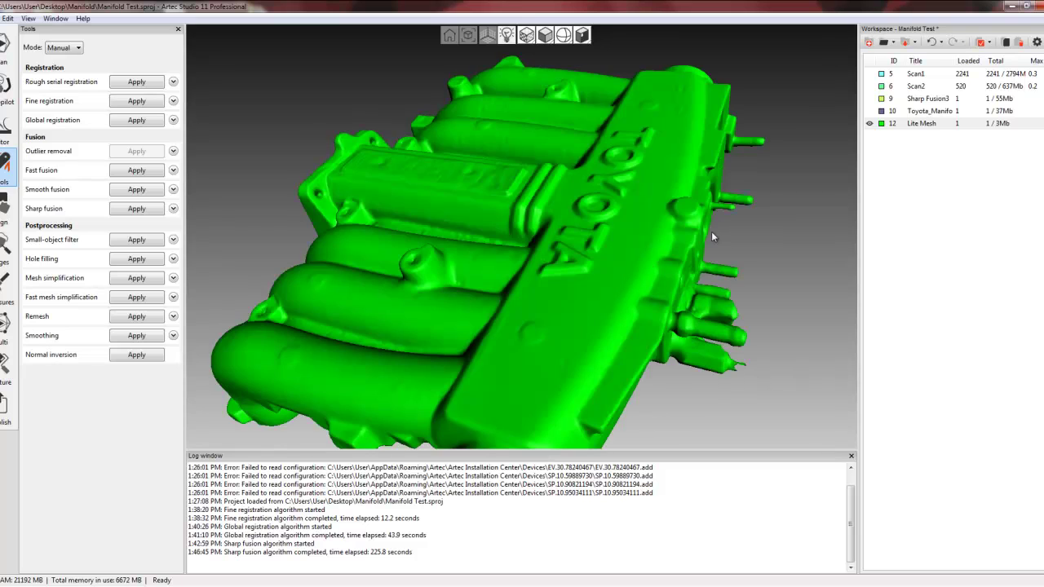
left_click(870, 111)
left_click(869, 123)
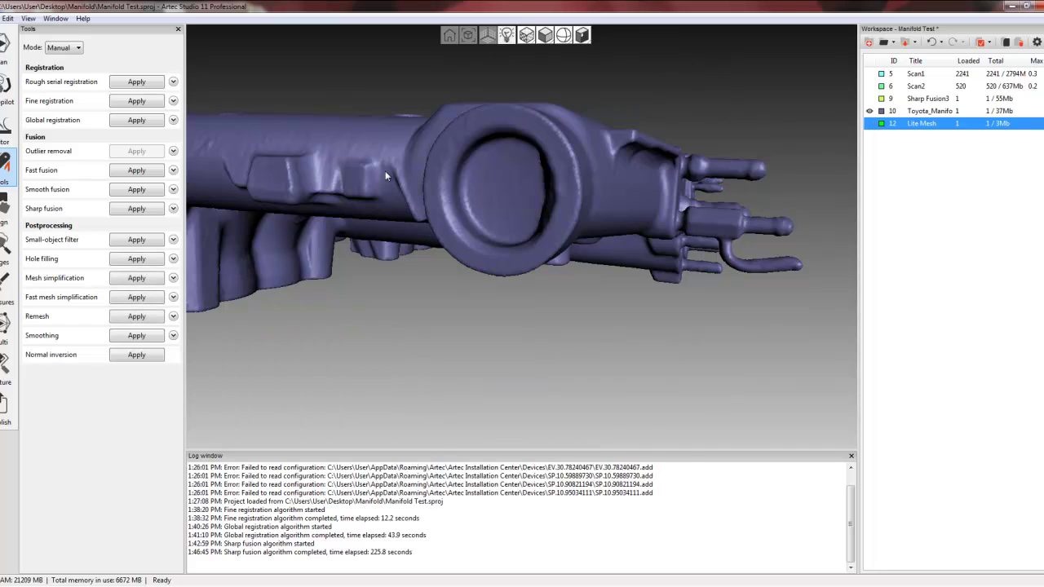
scroll(410, 316, "up", 5)
scroll(428, 301, "down", 2)
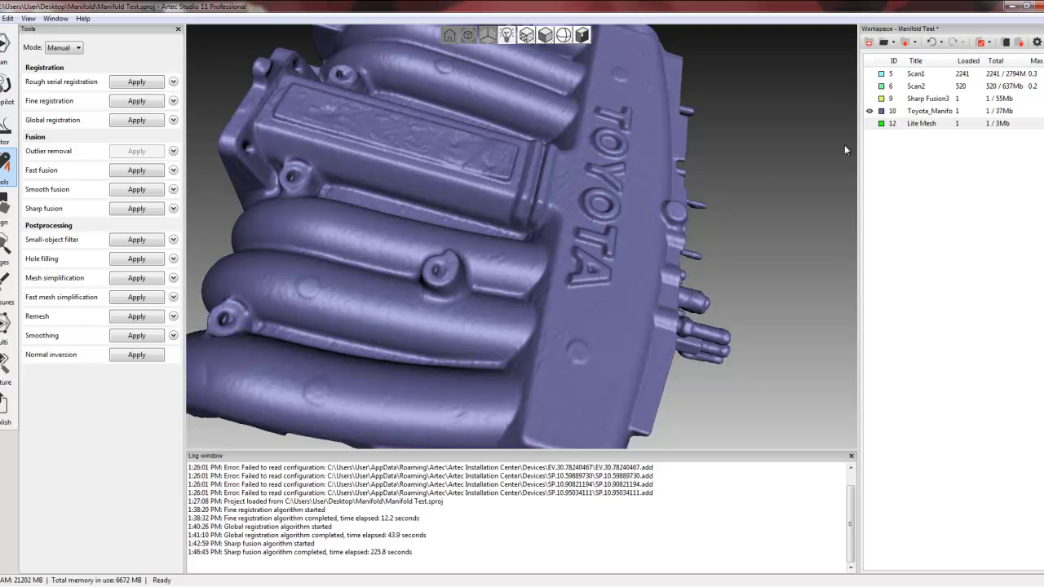
Step: Show Lite Mesh alone again and compare its surface detail around the TOYOTA lettering and runners
left_click(870, 124)
left_click(869, 111)
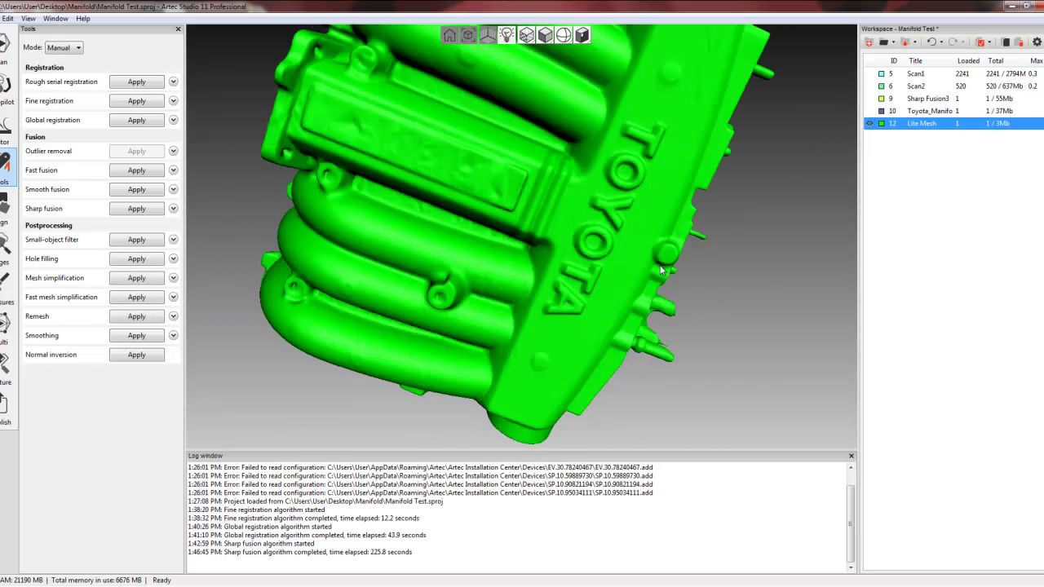
left_click_drag(662, 269, 573, 240)
scroll(573, 240, "up", 5)
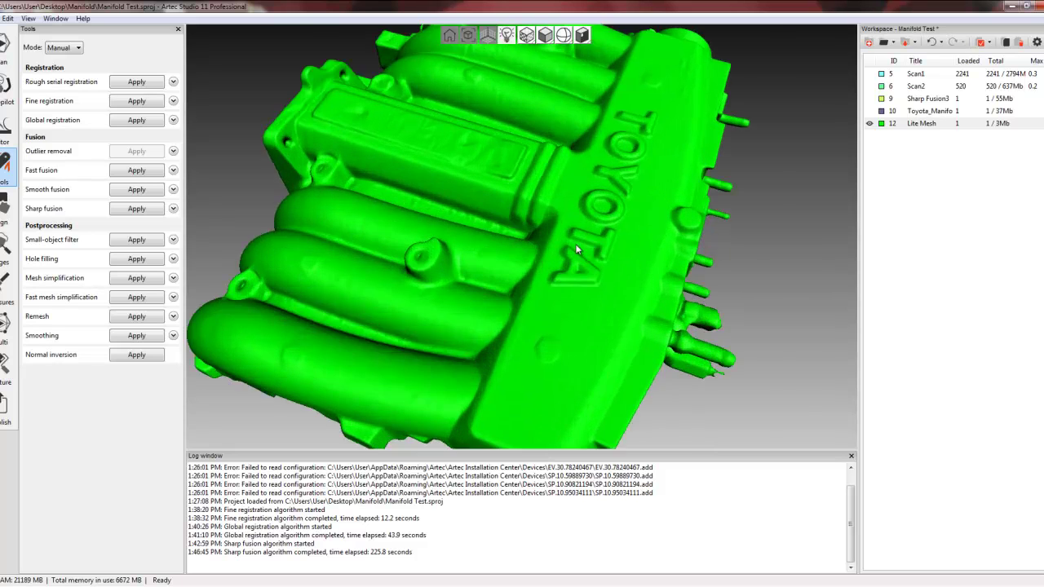
scroll(576, 249, "up", 2)
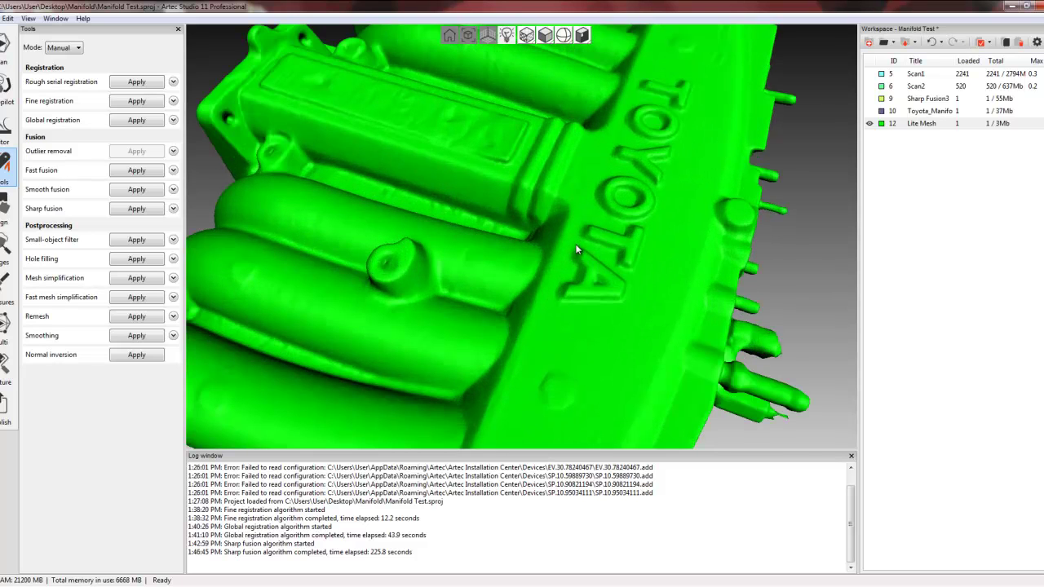
scroll(576, 250, "down", 4)
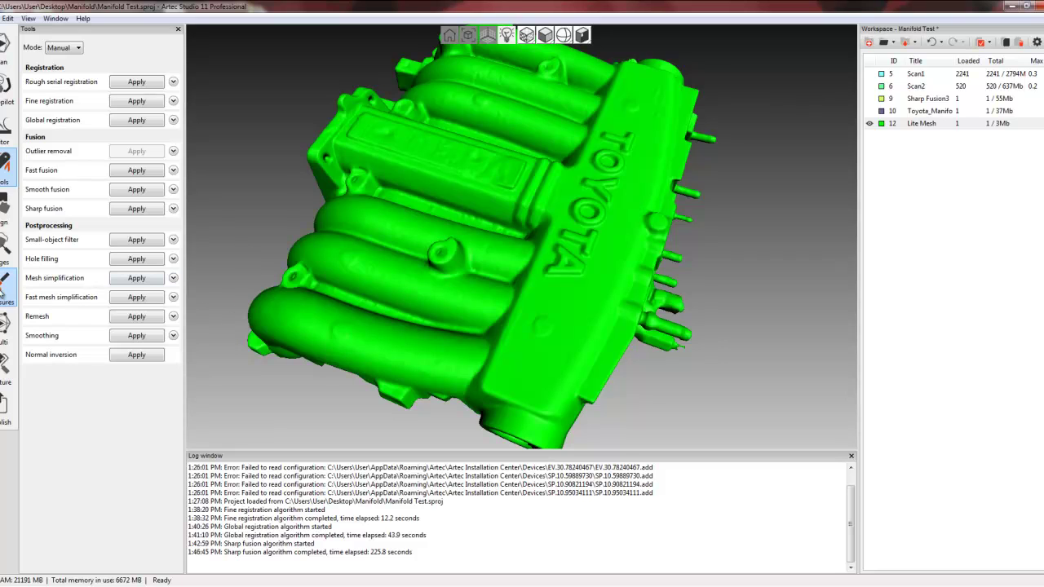
Step: Add a linear measurement on Lite Mesh between the two bolt holes on the side flange and apply it
left_click(5, 288)
left_click(48, 84)
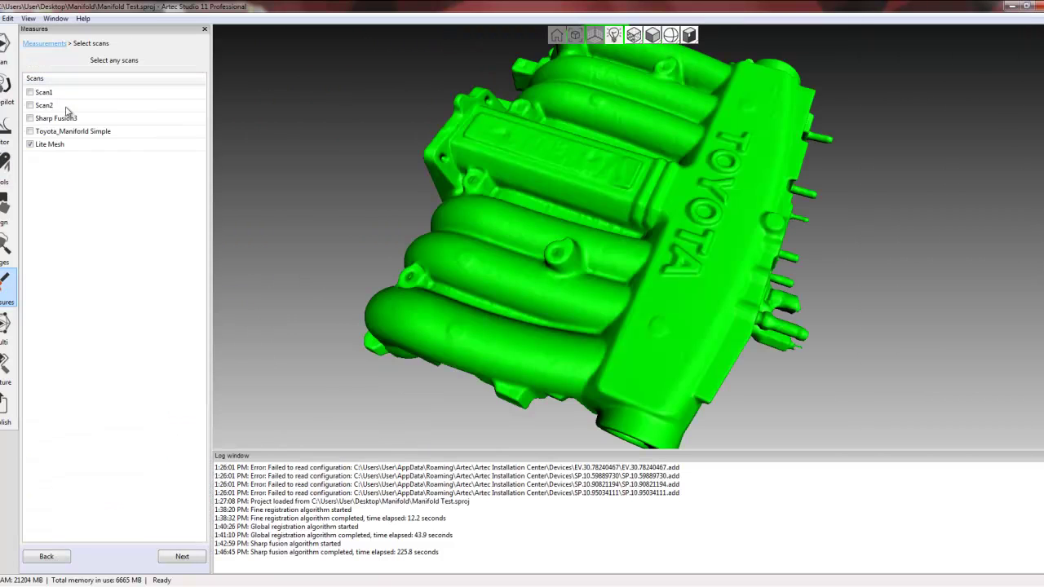
left_click_drag(468, 318, 458, 318)
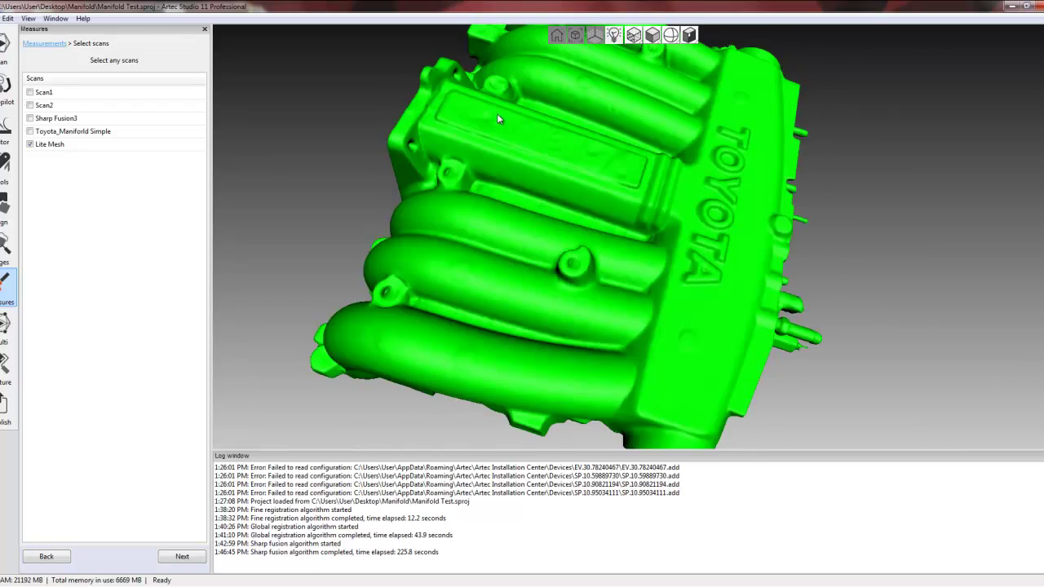
left_click_drag(497, 114, 464, 170)
scroll(489, 173, "up", 5)
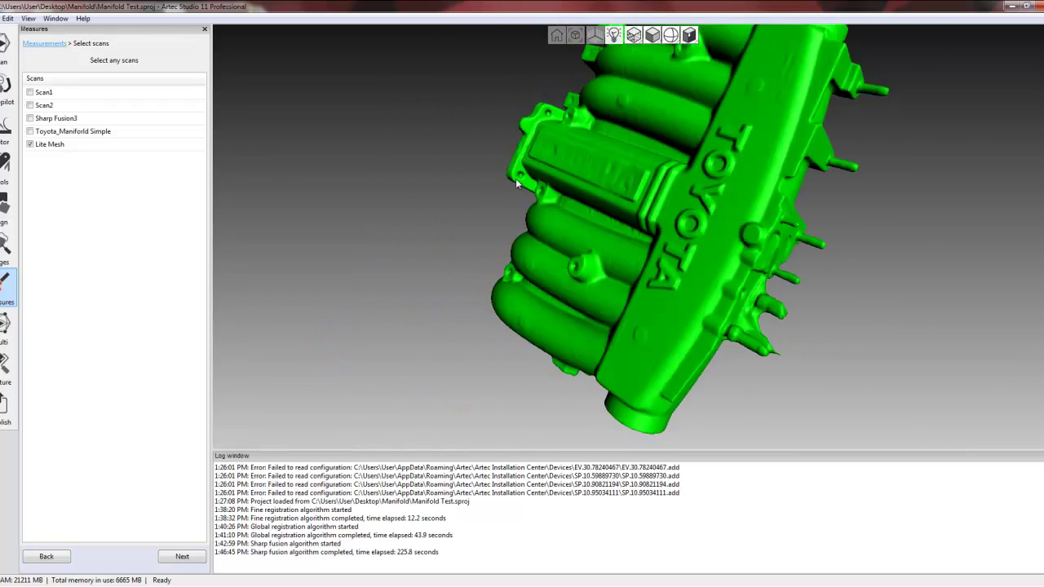
left_click_drag(546, 174, 403, 133)
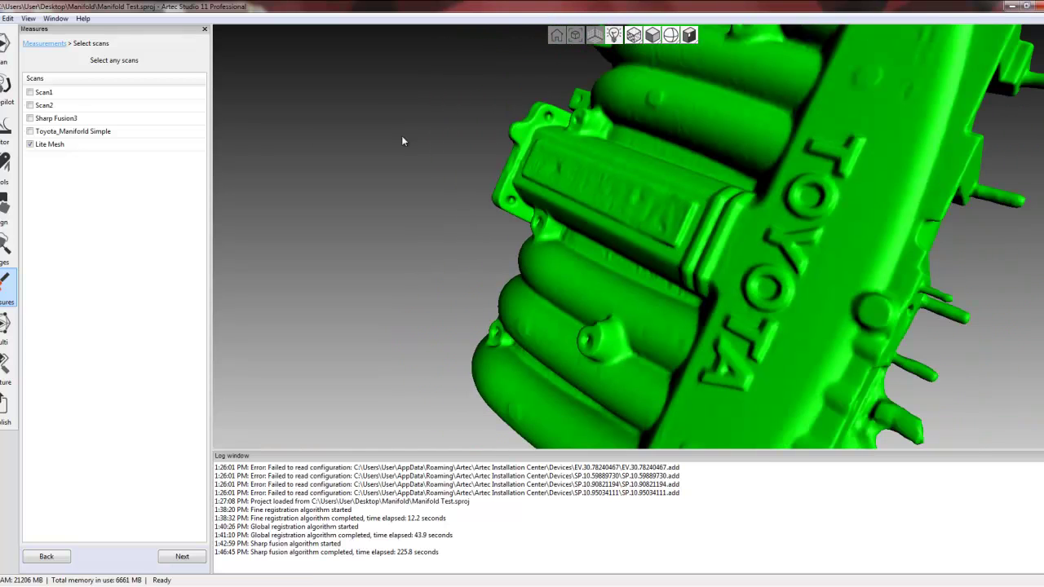
left_click(183, 557)
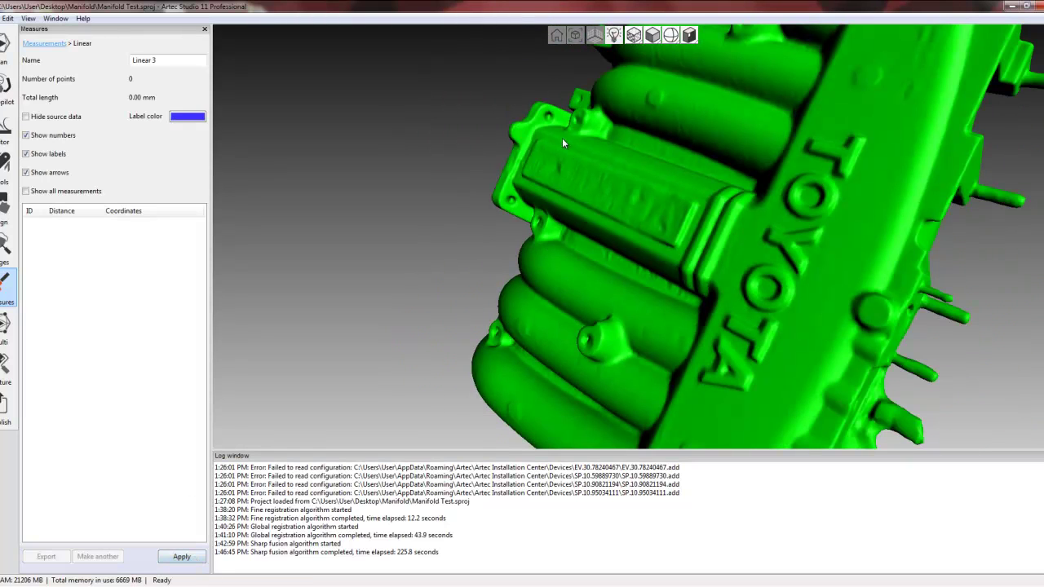
left_click(548, 114)
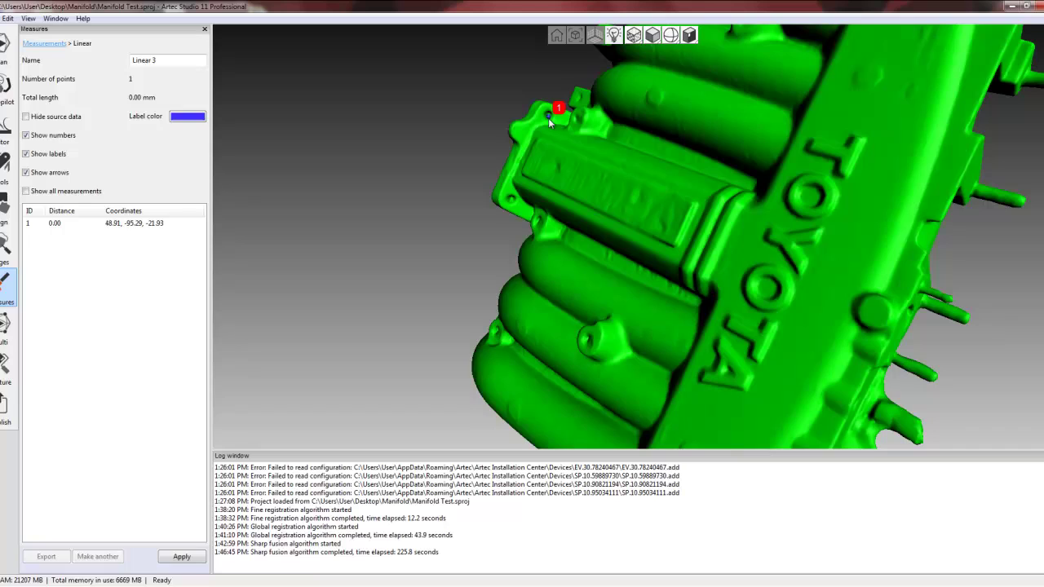
left_click(511, 199)
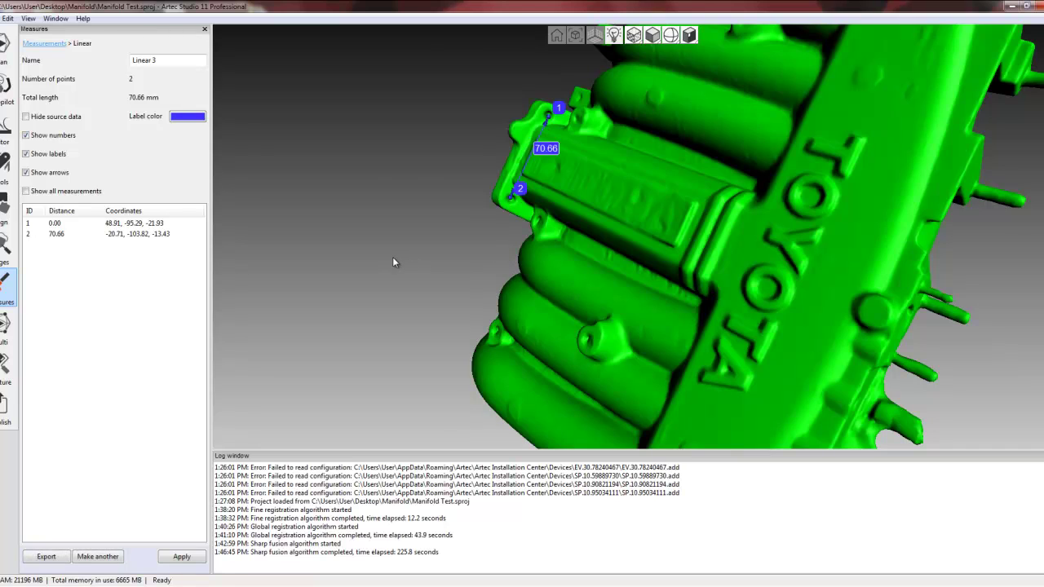
left_click(180, 556)
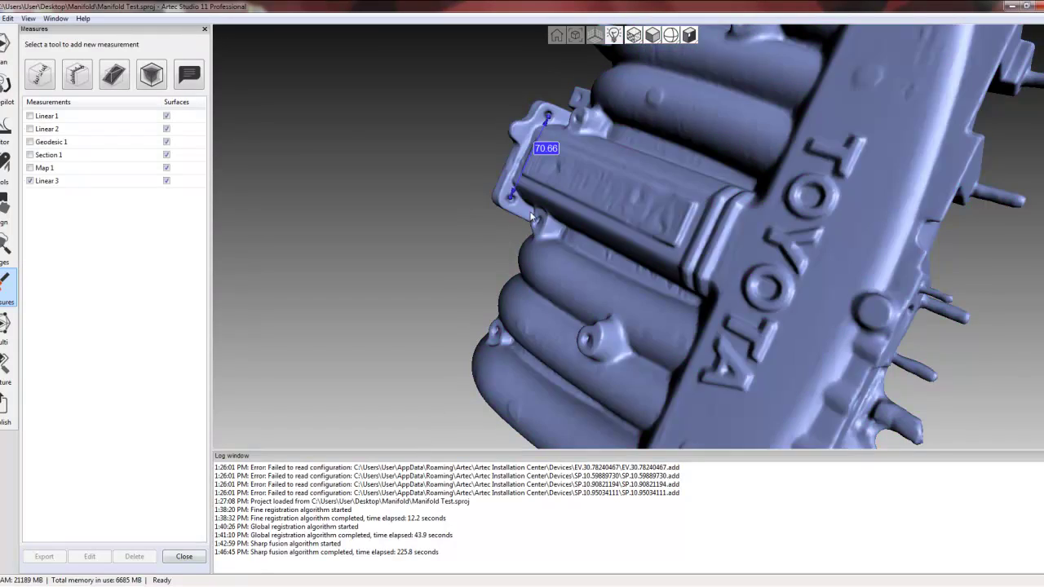
Step: Add a geodesic measurement on Lite Mesh across the rounded corner of the side flange beside the bolt hole and apply it
left_click_drag(532, 214, 611, 214)
left_click_drag(342, 307, 245, 237)
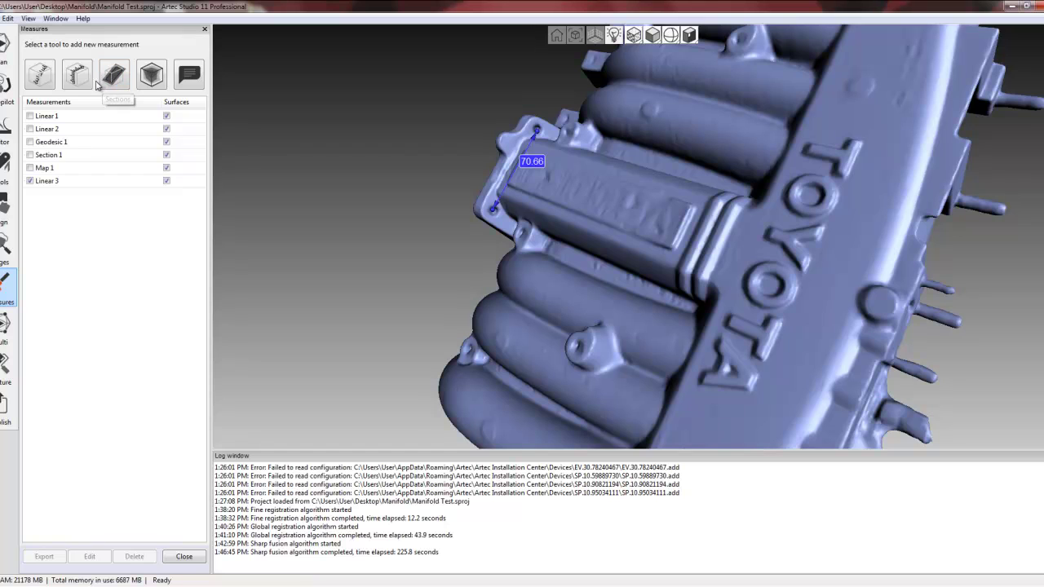
left_click(82, 78)
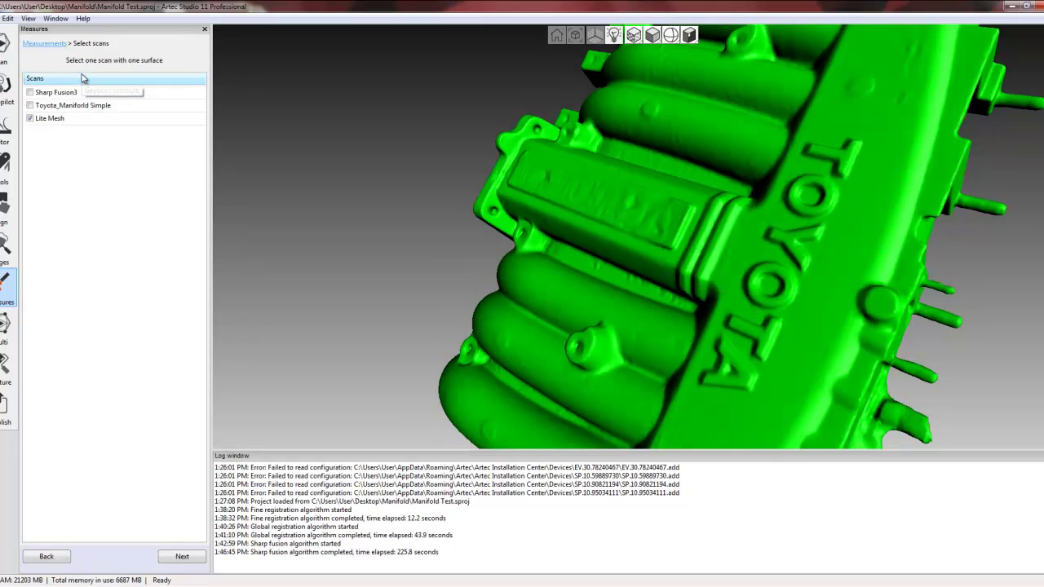
mouse_move(641, 254)
left_mouse_down()
mouse_move(743, 209)
mouse_move(576, 351)
left_mouse_up()
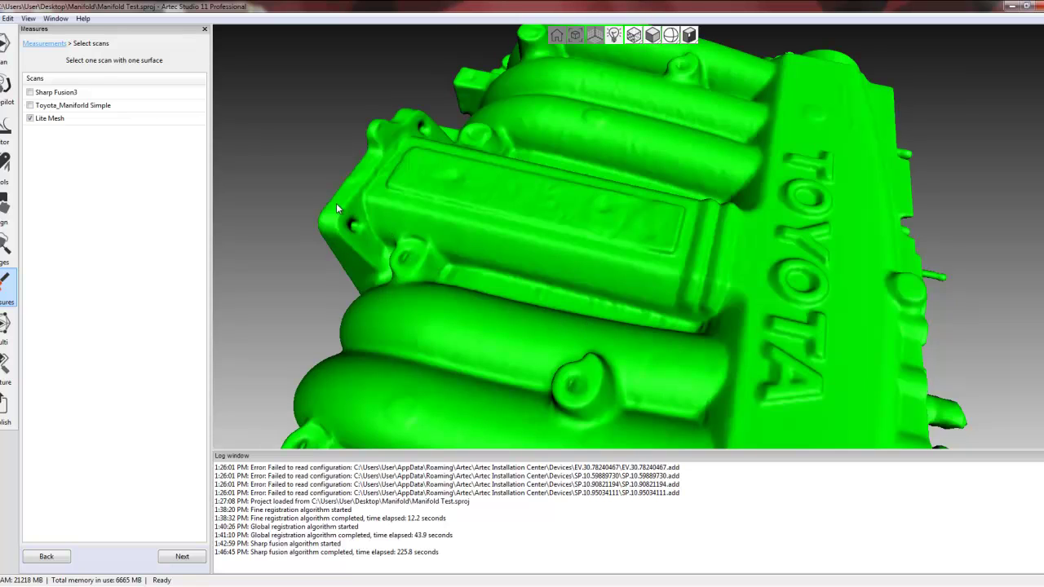
left_click(180, 558)
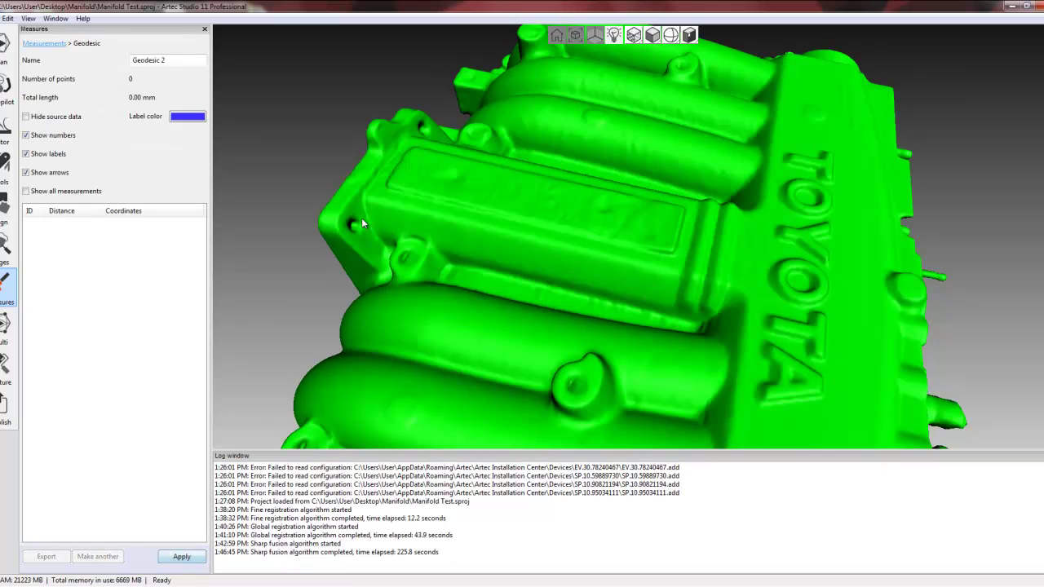
left_click(333, 205)
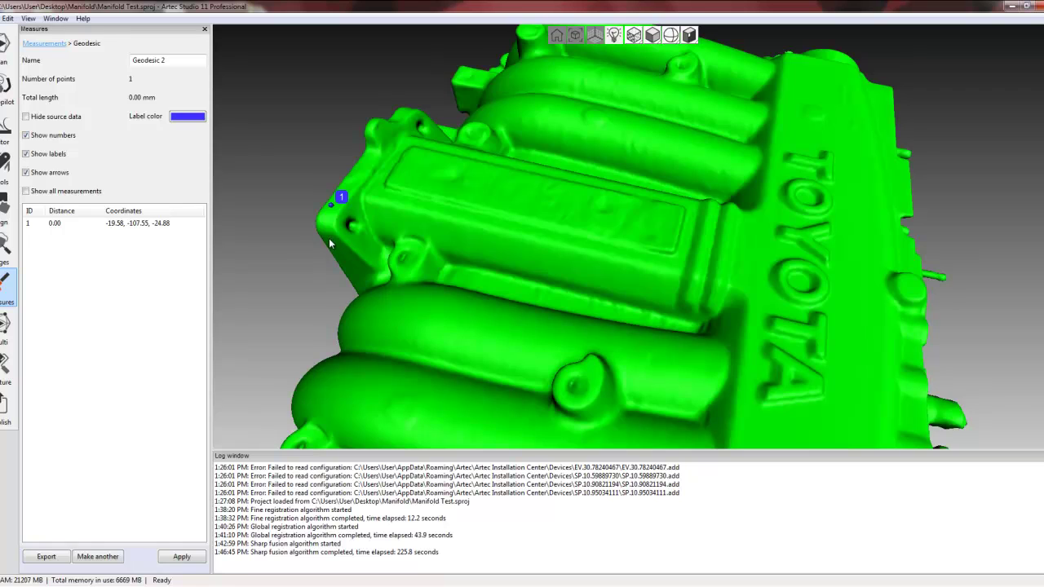
left_click(328, 236)
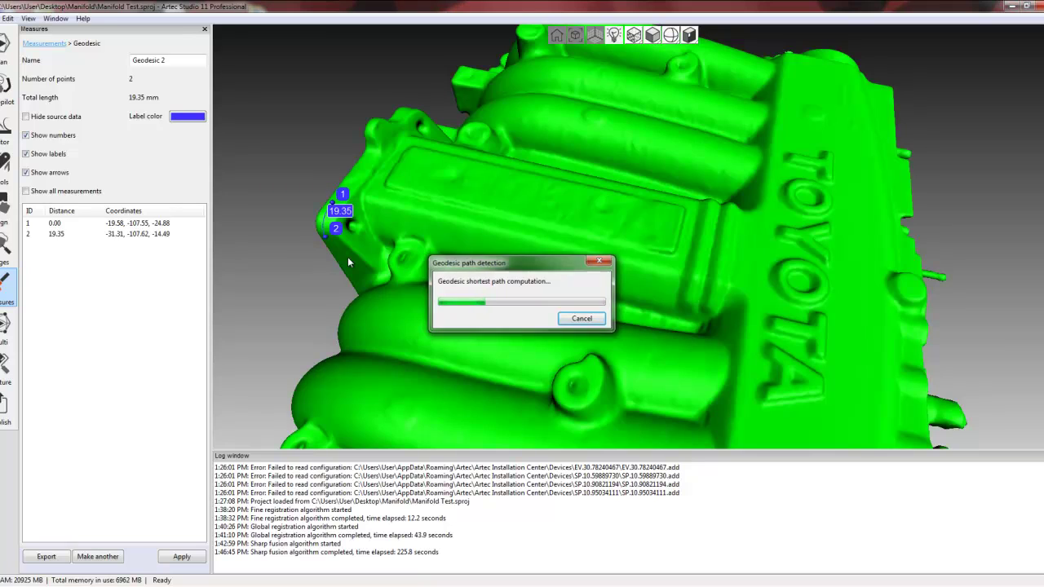
left_click_drag(355, 255, 539, 267)
scroll(431, 260, "up", 5)
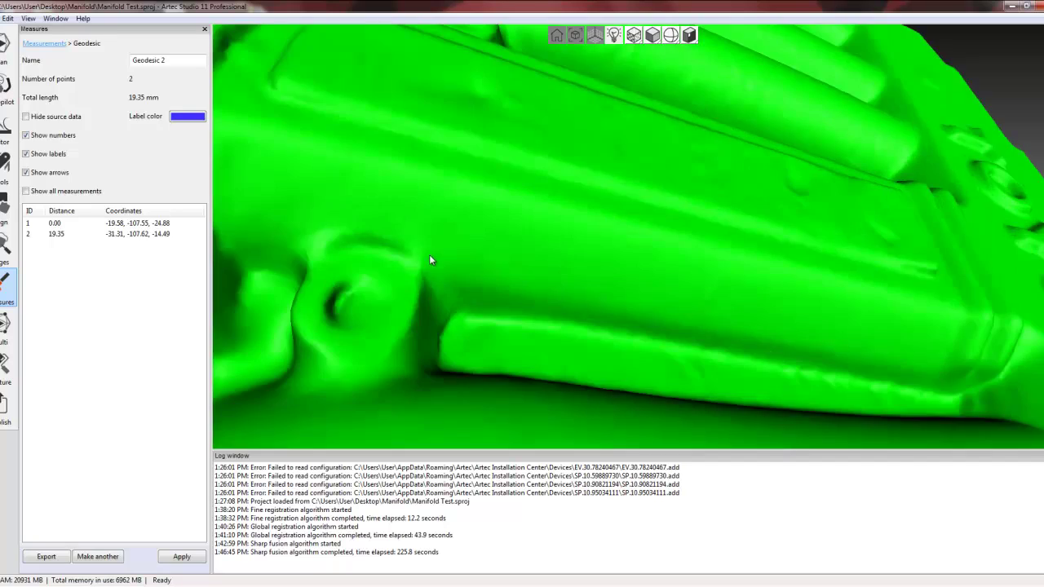
right_click_drag(410, 233, 609, 236)
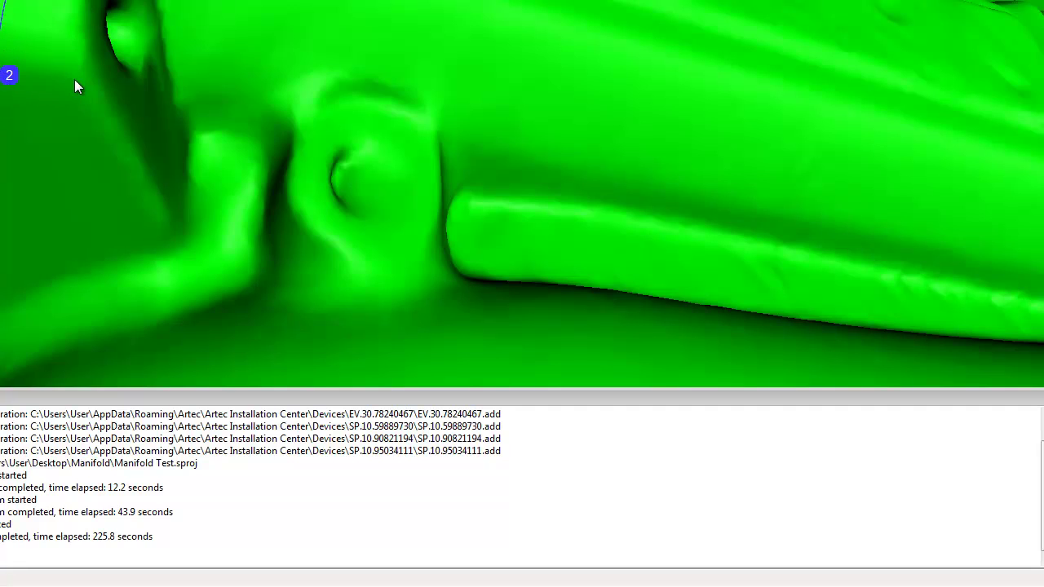
right_click_drag(74, 79, 40, 78)
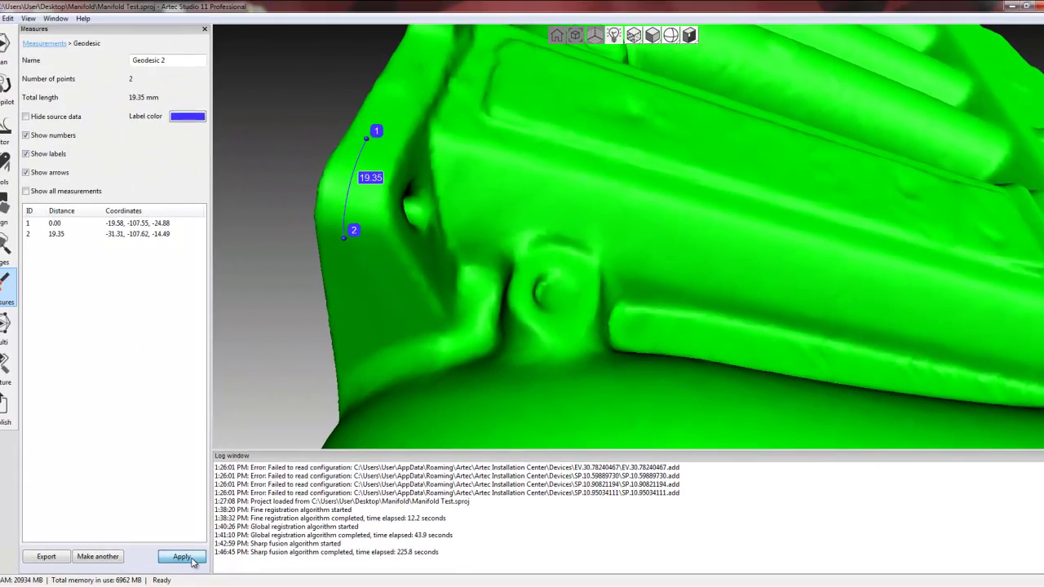
left_click(192, 559)
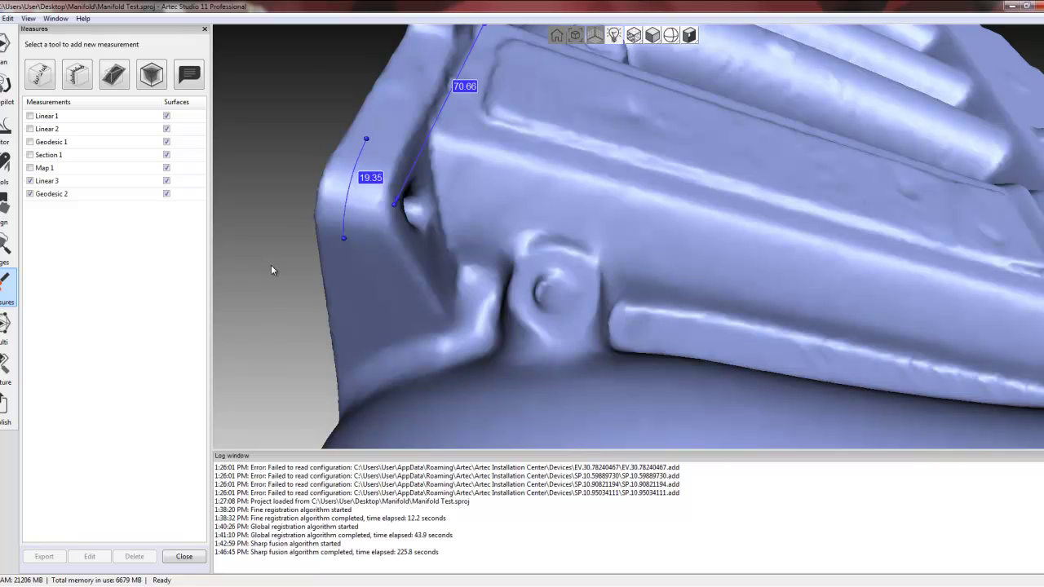
scroll(270, 265, "down", 5)
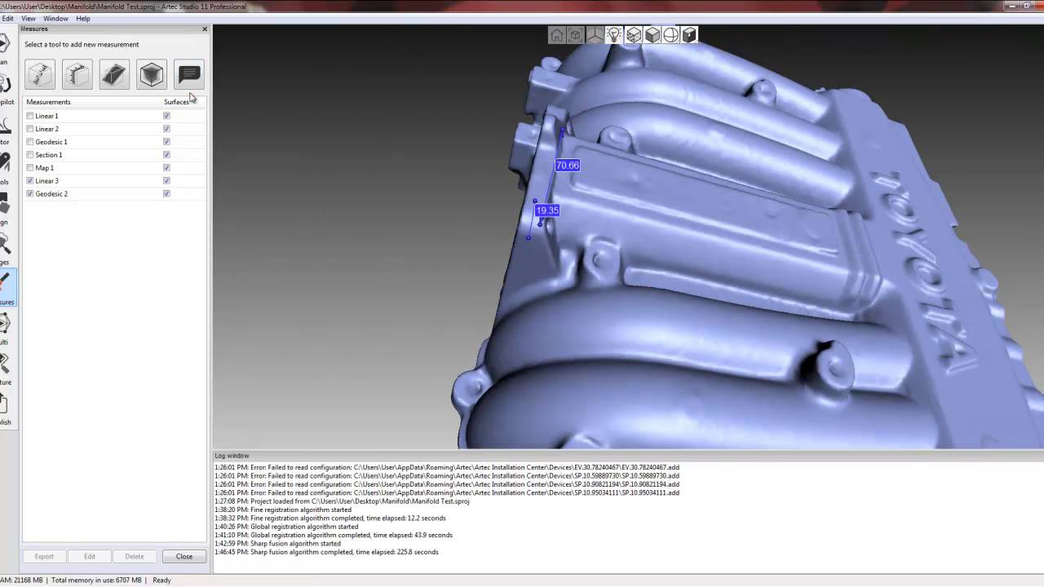
left_click(147, 76)
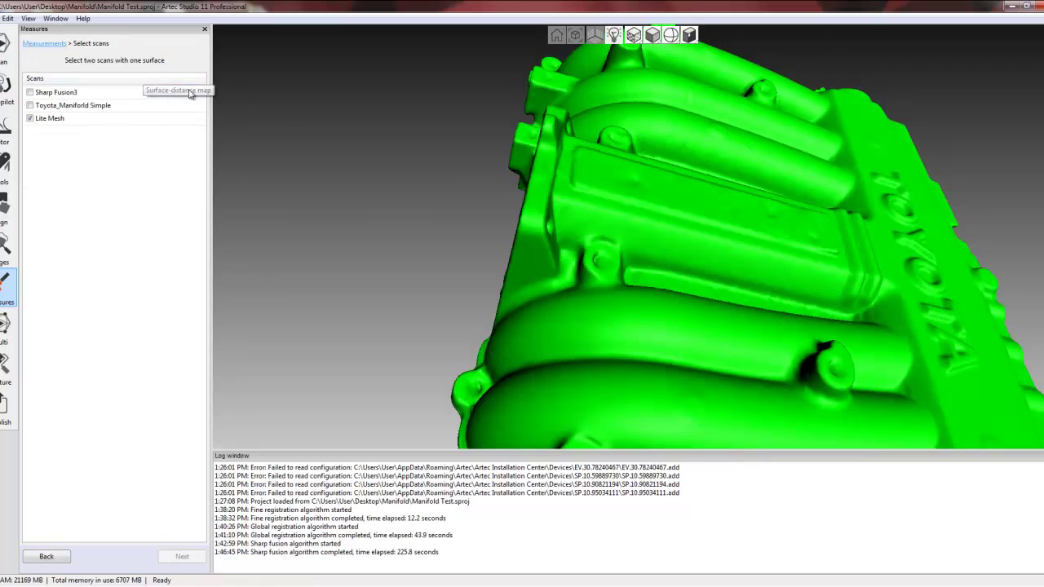
mouse_move(391, 196)
left_mouse_down()
mouse_move(431, 188)
mouse_move(406, 195)
mouse_move(370, 151)
left_mouse_up()
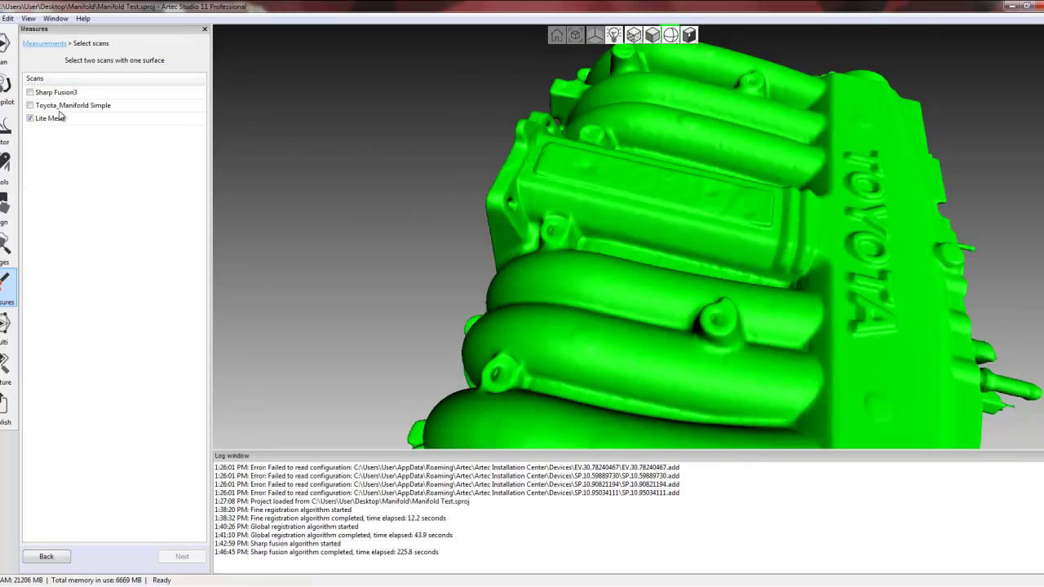
left_click(33, 94)
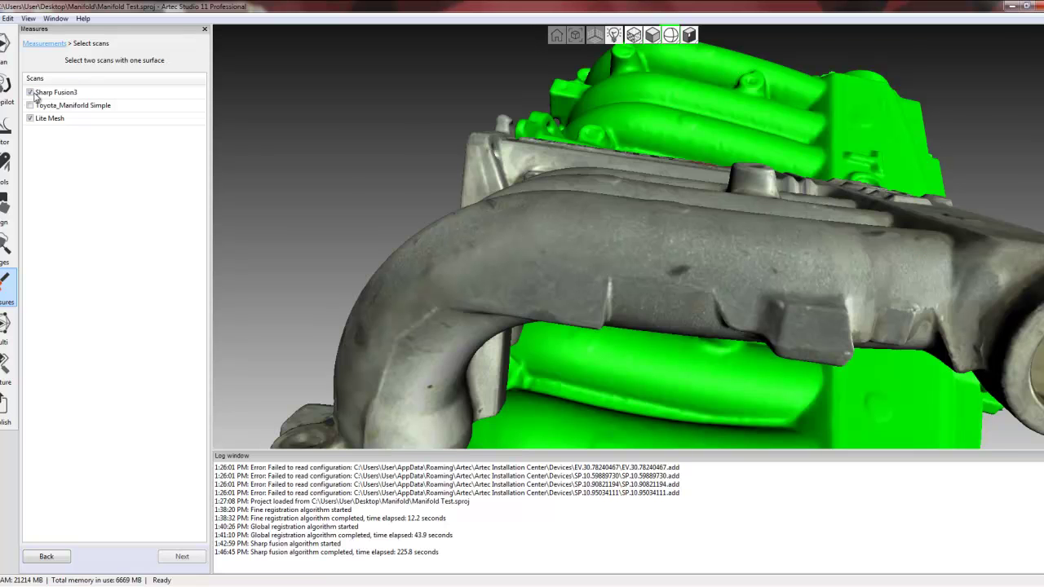
mouse_move(443, 187)
left_mouse_down()
mouse_move(464, 334)
mouse_move(357, 228)
left_mouse_up()
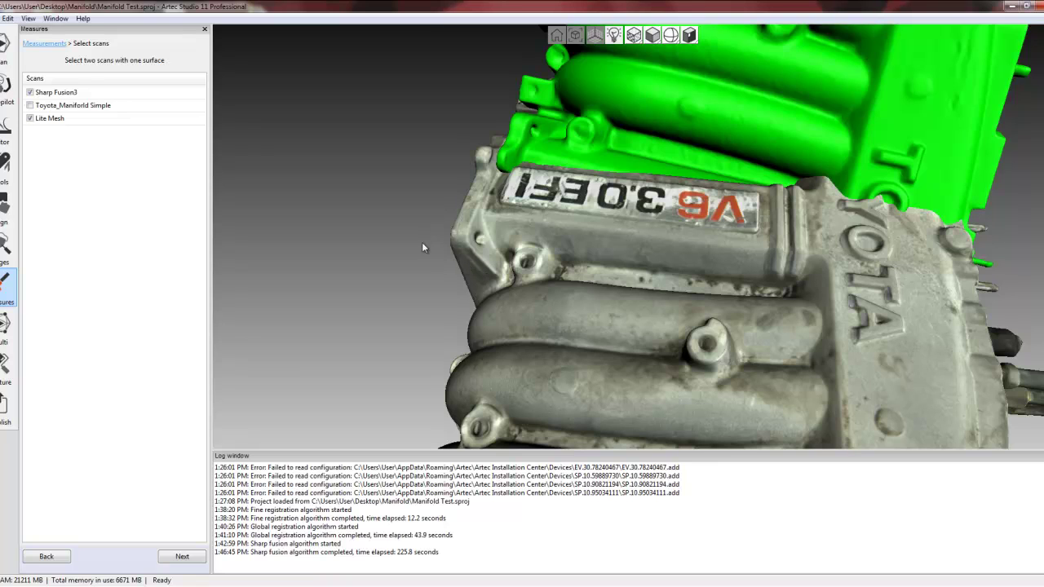
scroll(420, 248, "down", 2)
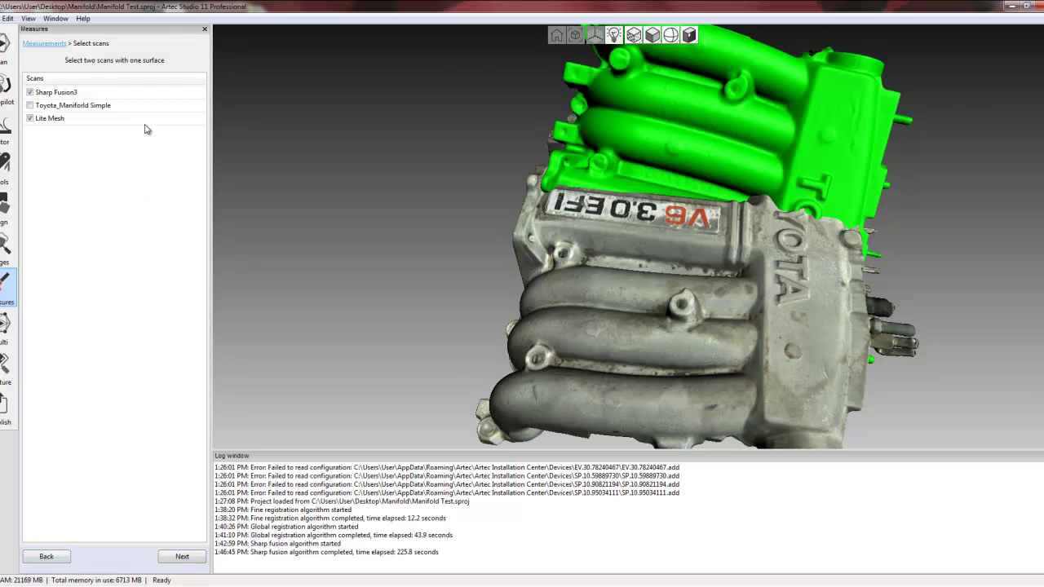
left_click(204, 32)
Step: Show only Sharp Fusion3 in place of Lite Mesh and examine its textured surface from the top, underside and side
left_click_drag(813, 161, 841, 117)
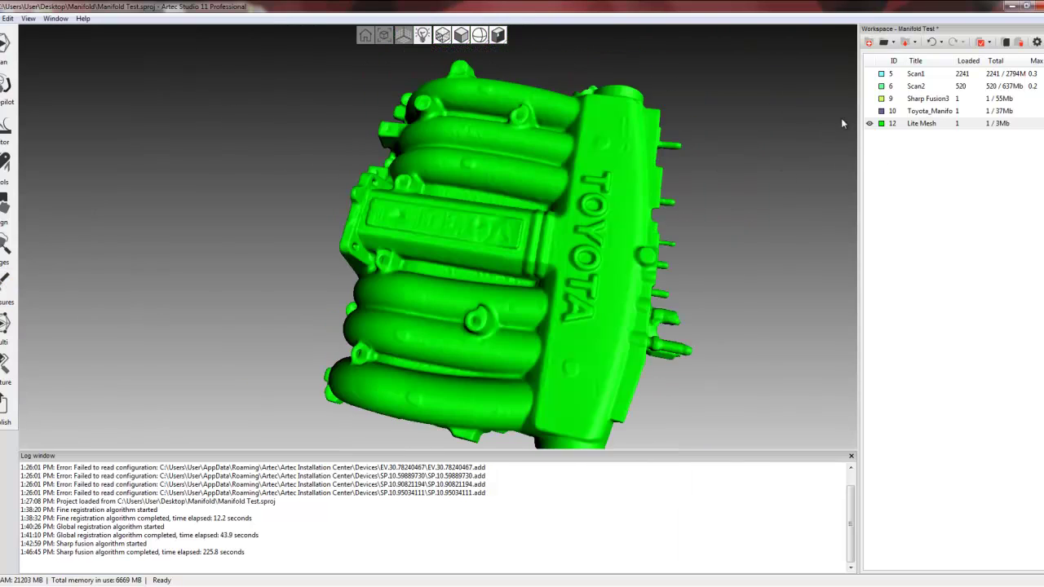
left_click(870, 123)
left_click(870, 111)
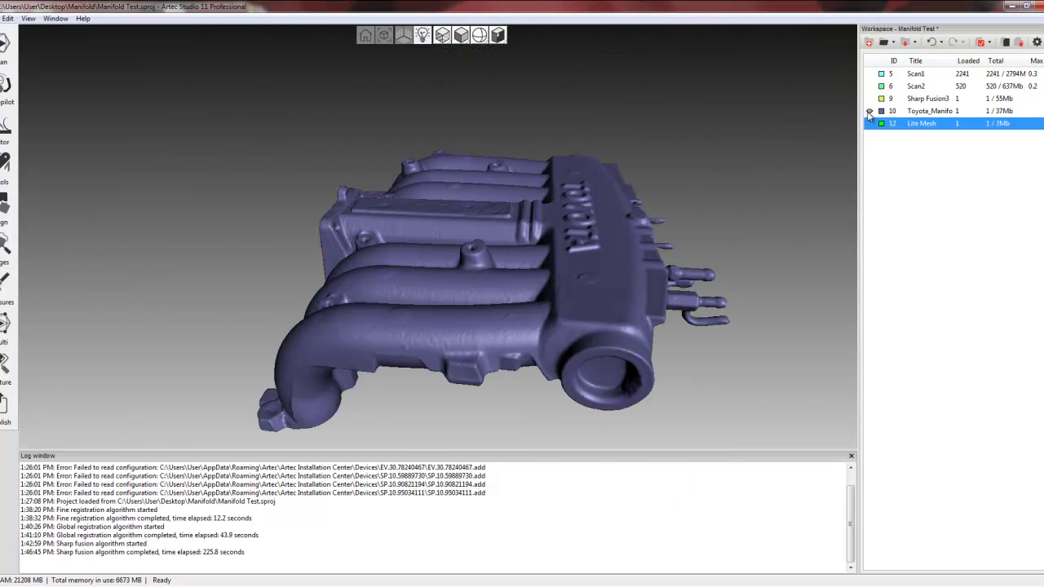
left_click(869, 98)
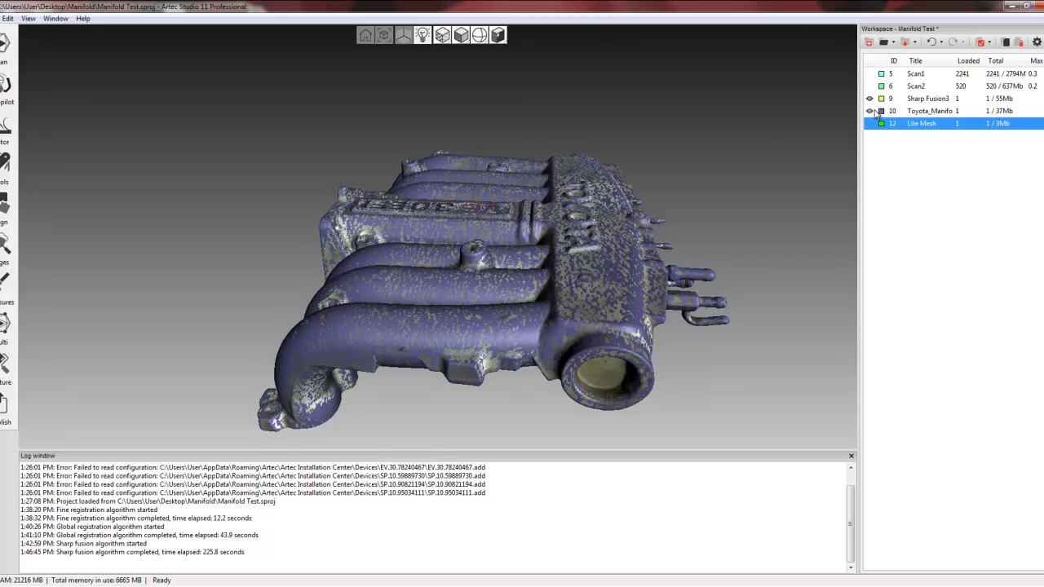
left_click(870, 111)
left_click_drag(788, 153, 695, 253)
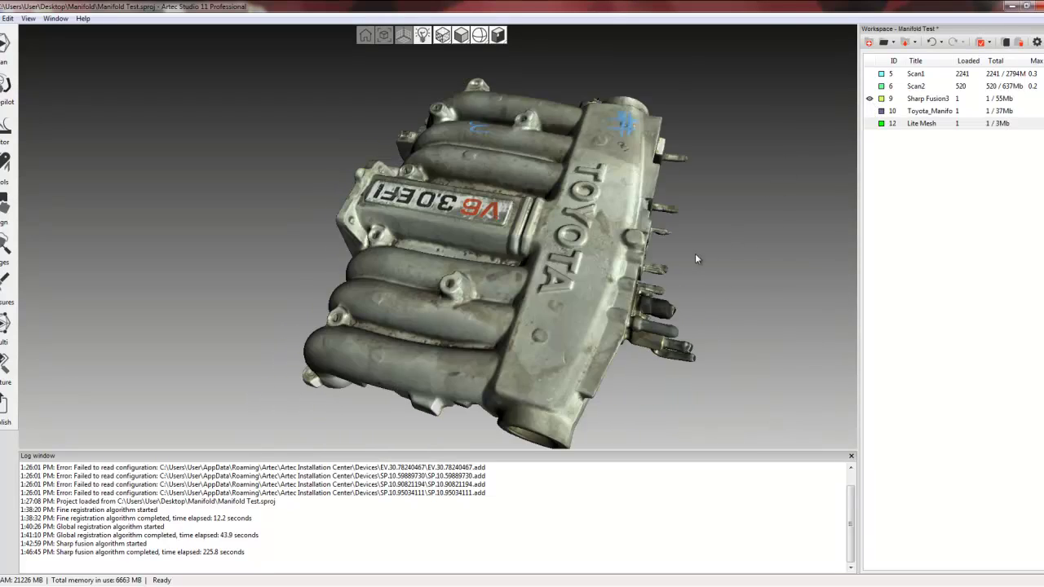
right_click_drag(630, 216, 518, 210)
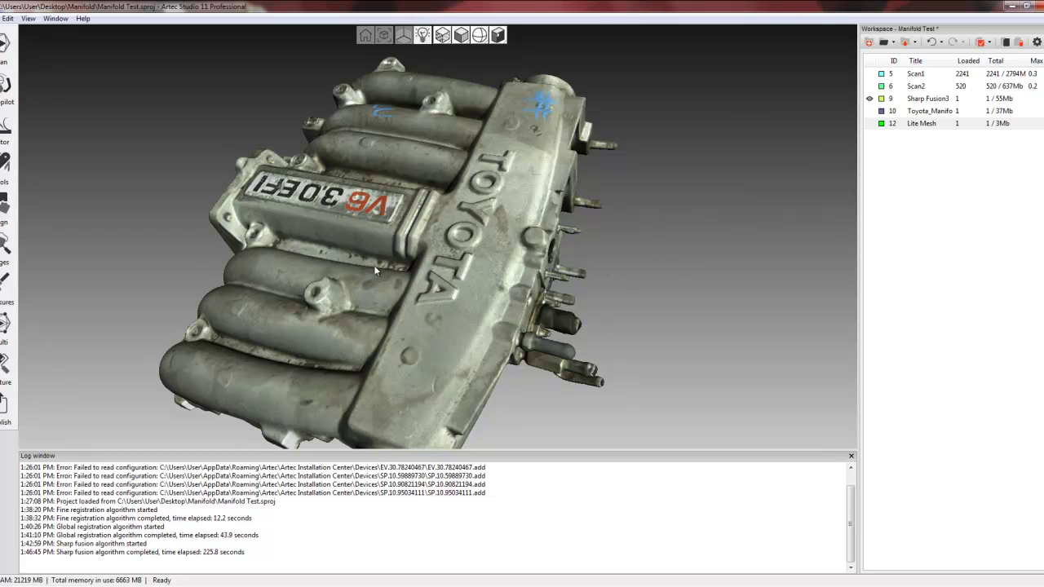
left_click_drag(418, 269, 380, 237)
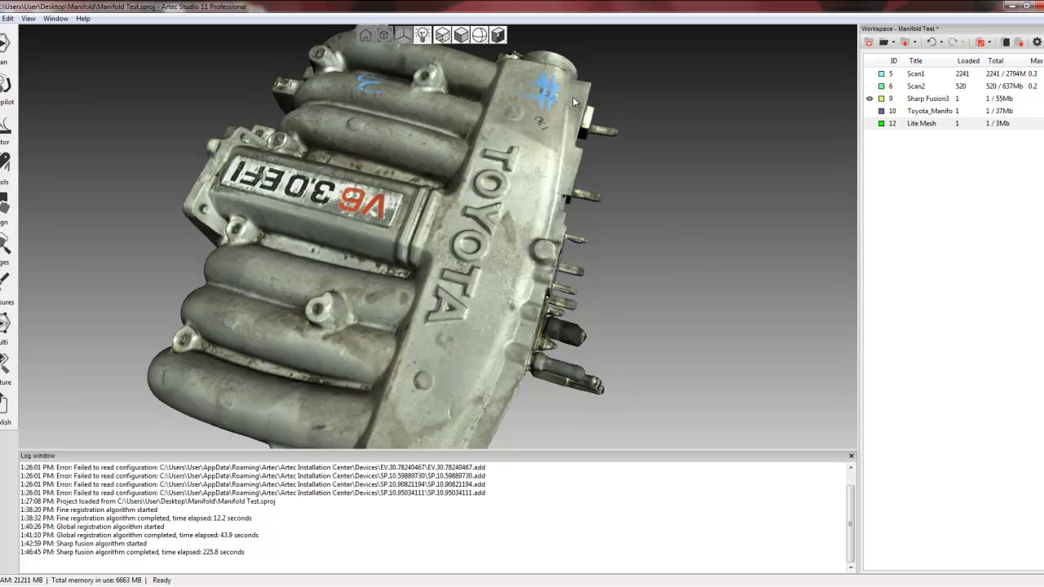
left_click_drag(562, 99, 436, 262)
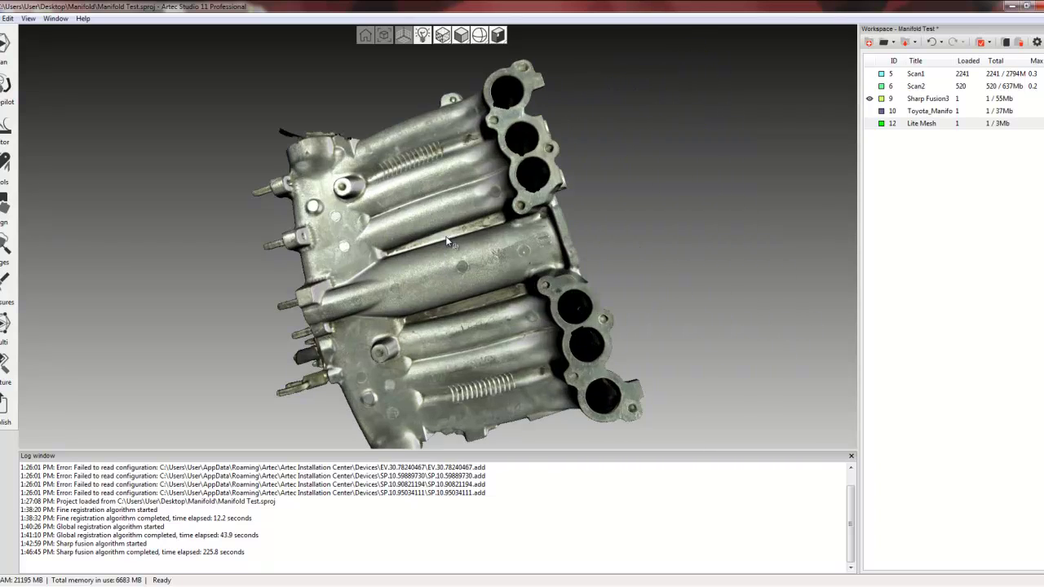
left_click_drag(447, 242, 425, 336)
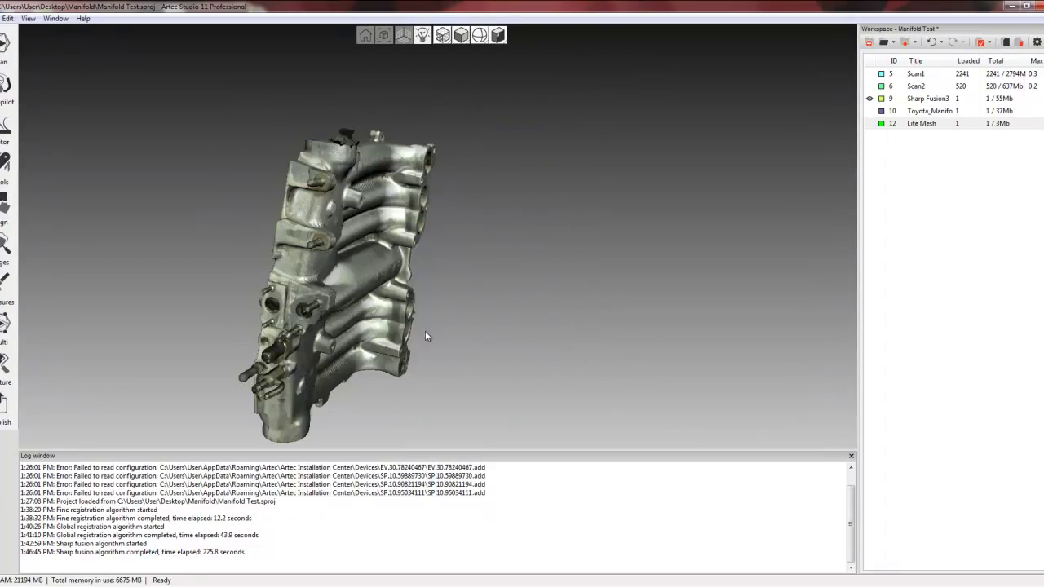
left_click_drag(364, 255, 574, 213)
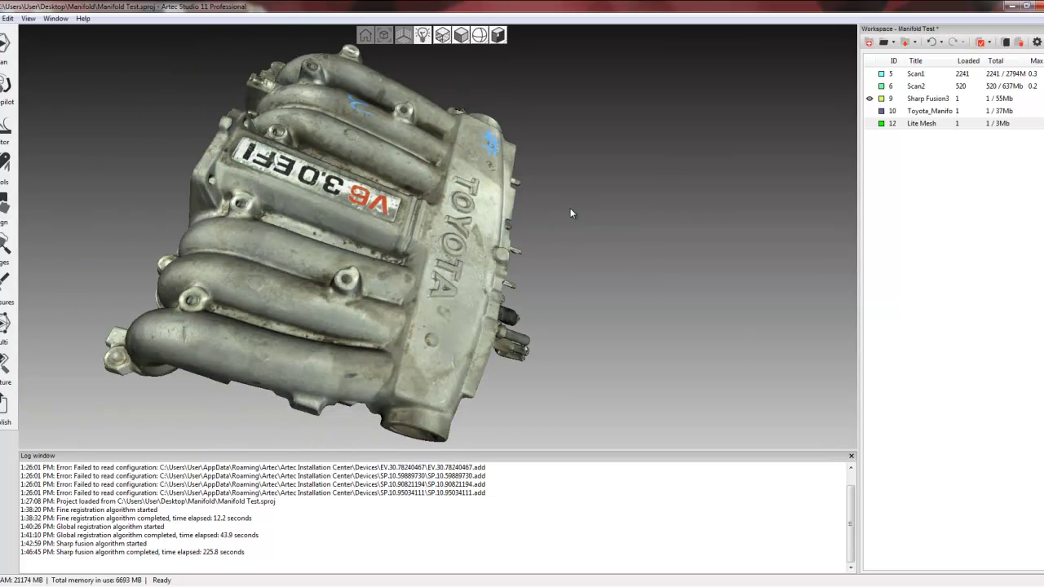